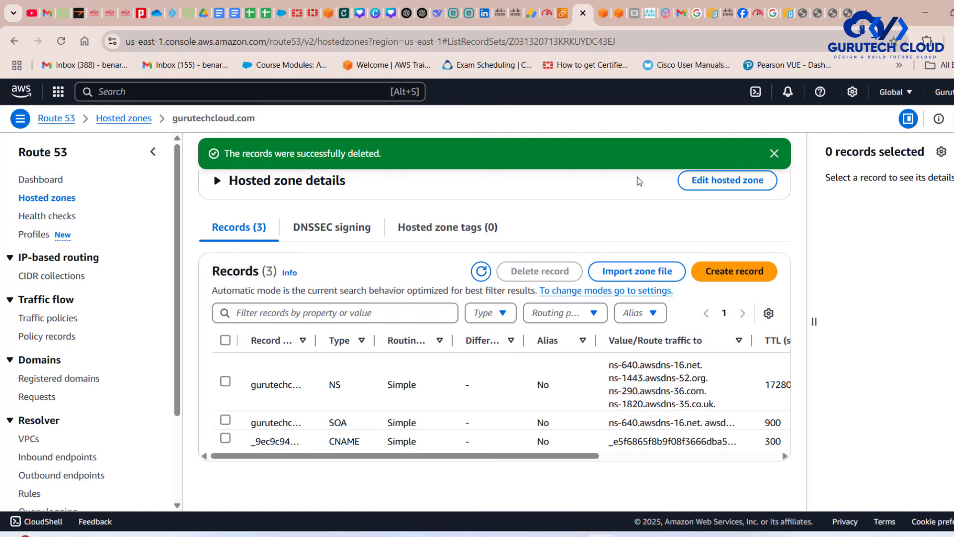
# - Switch to the EC2 load balancers page, refresh the list and start creating a Classic Load Balancer
pyautogui.click(560, 15)
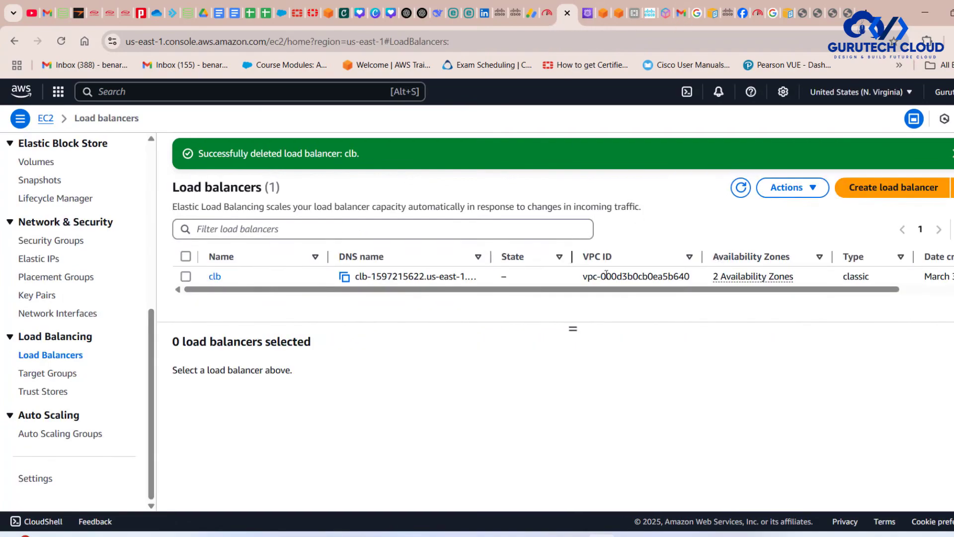
pyautogui.click(741, 189)
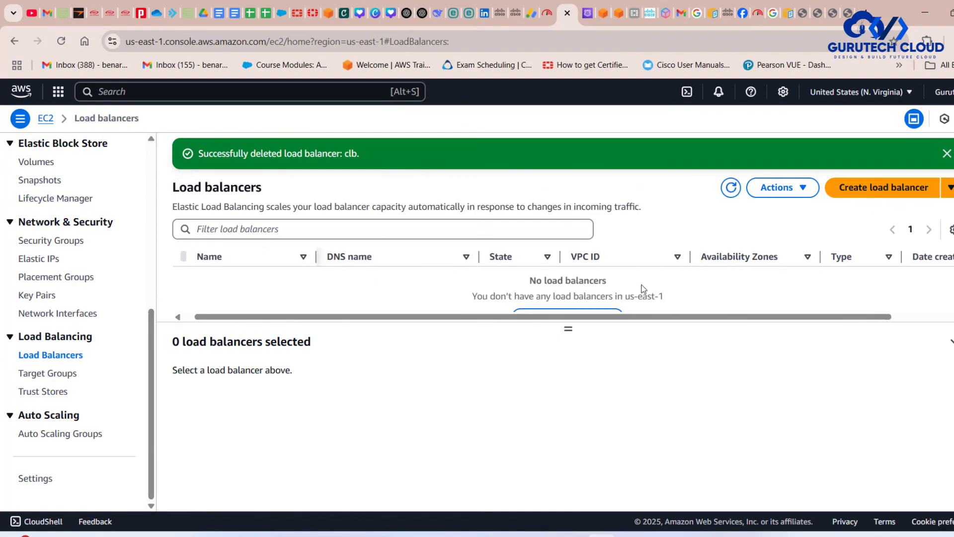
pyautogui.click(555, 268)
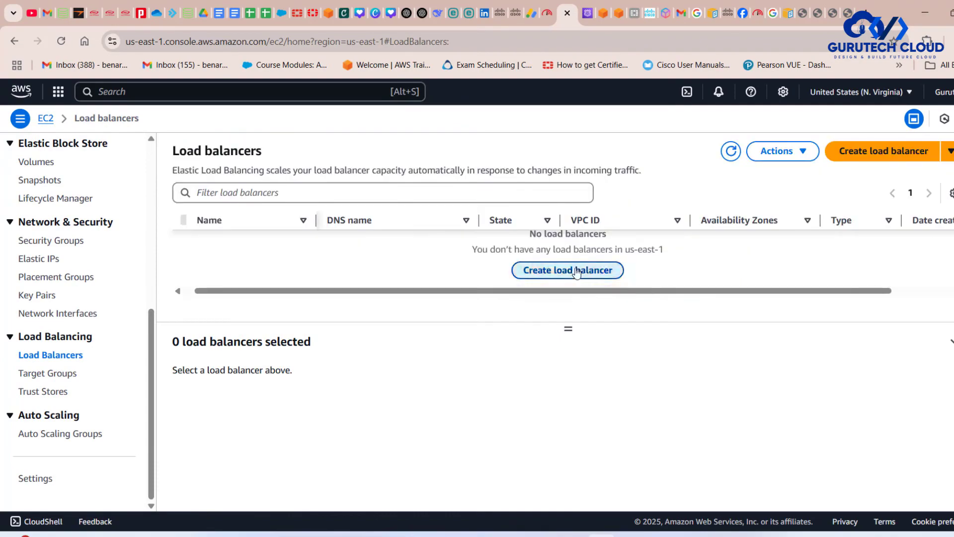
pyautogui.scroll(-4, 576, 273)
pyautogui.scroll(-1, 577, 273)
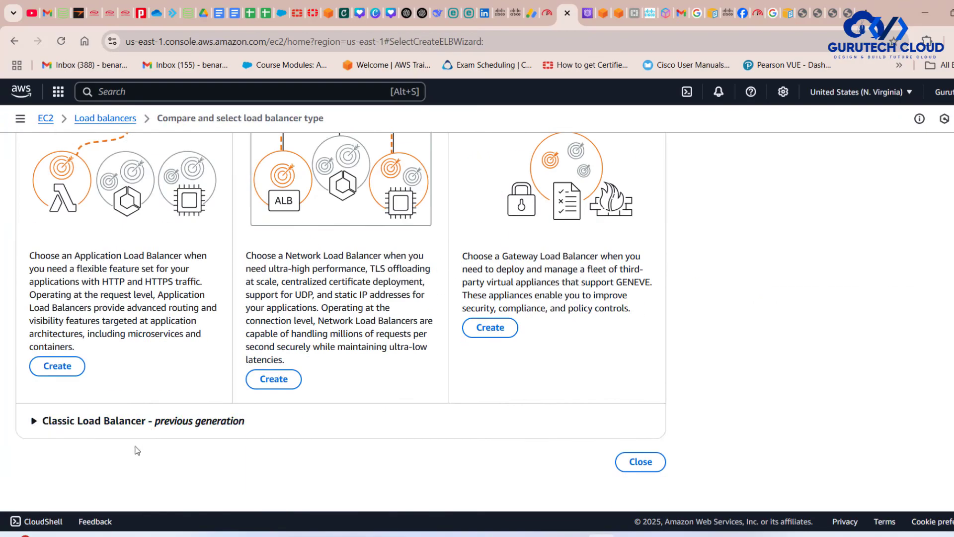
pyautogui.click(42, 422)
pyautogui.scroll(-5, 315, 393)
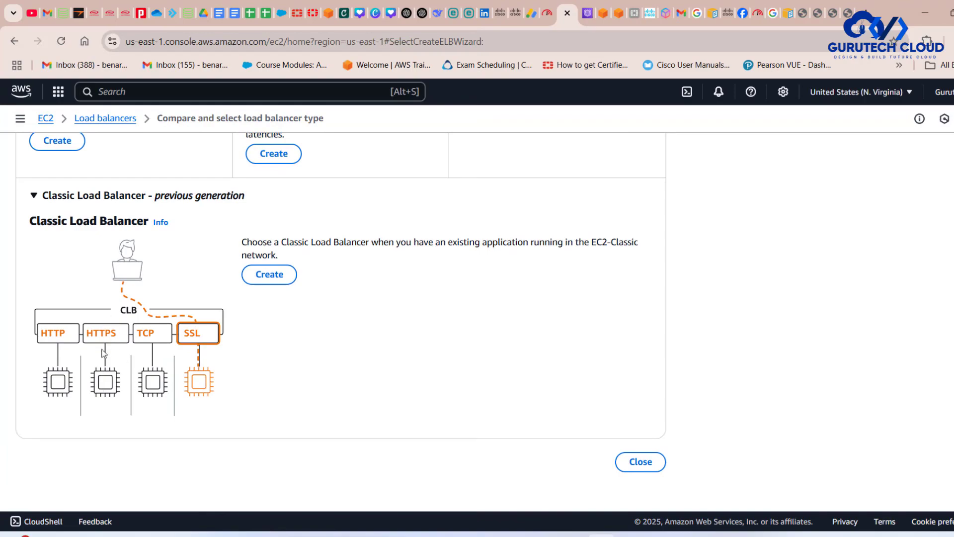
pyautogui.click(266, 278)
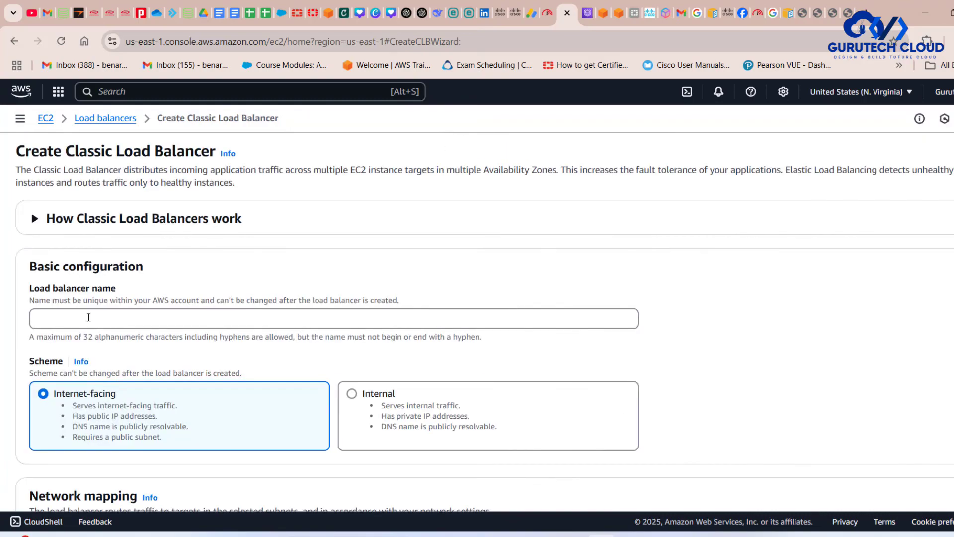
# - Name the load balancer clb2 and keep the Internet-facing scheme
pyautogui.click(89, 317)
pyautogui.write('clb')
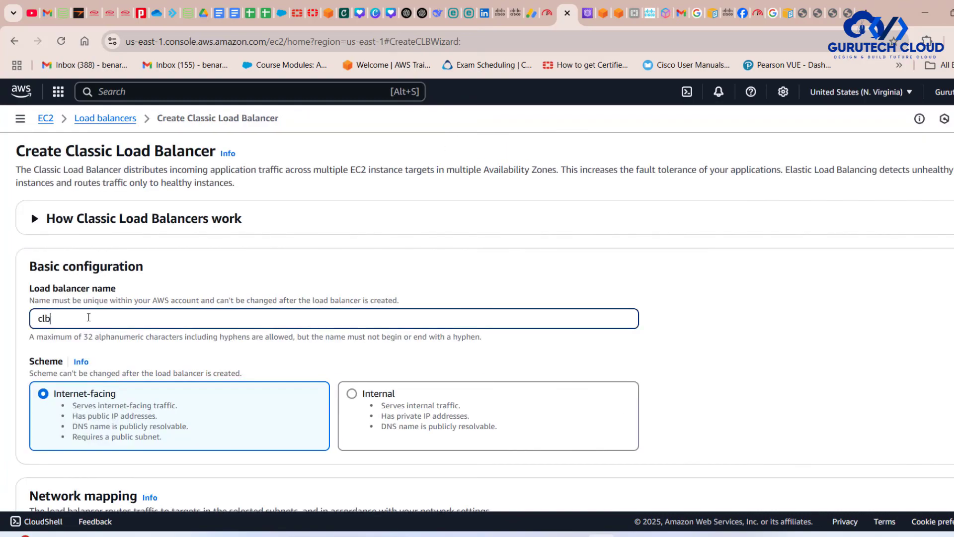
pyautogui.write('2')
pyautogui.scroll(-4, 107, 336)
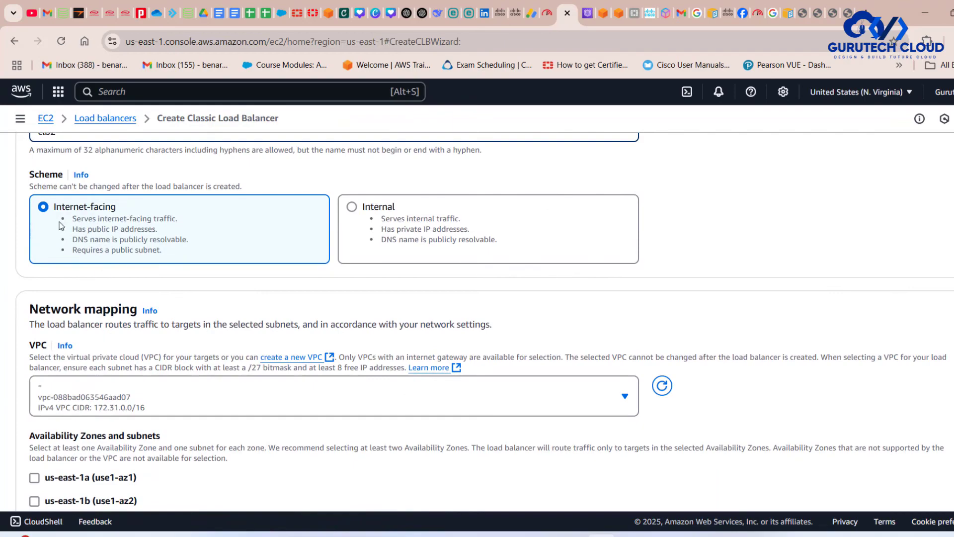
pyautogui.scroll(3, 209, 289)
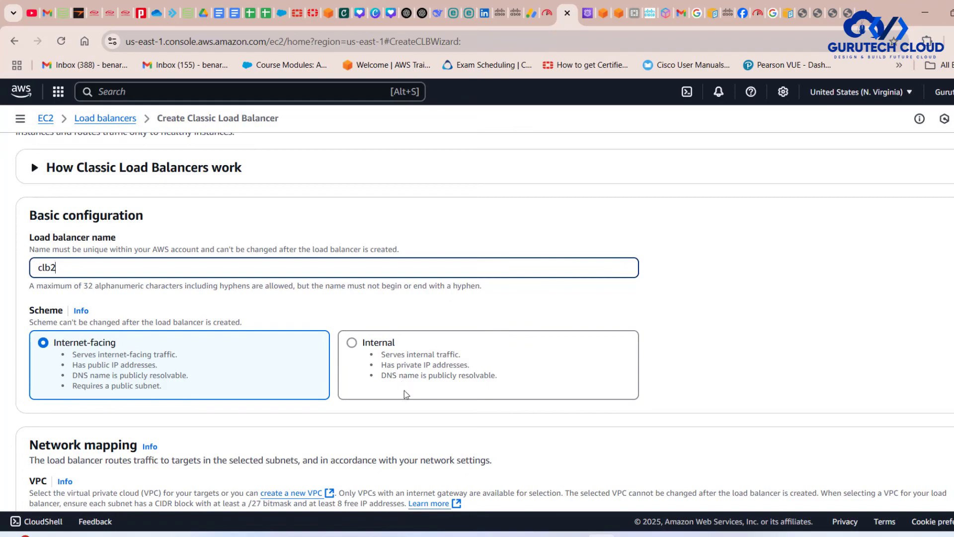
pyautogui.scroll(-3, 404, 390)
pyautogui.scroll(1, 404, 389)
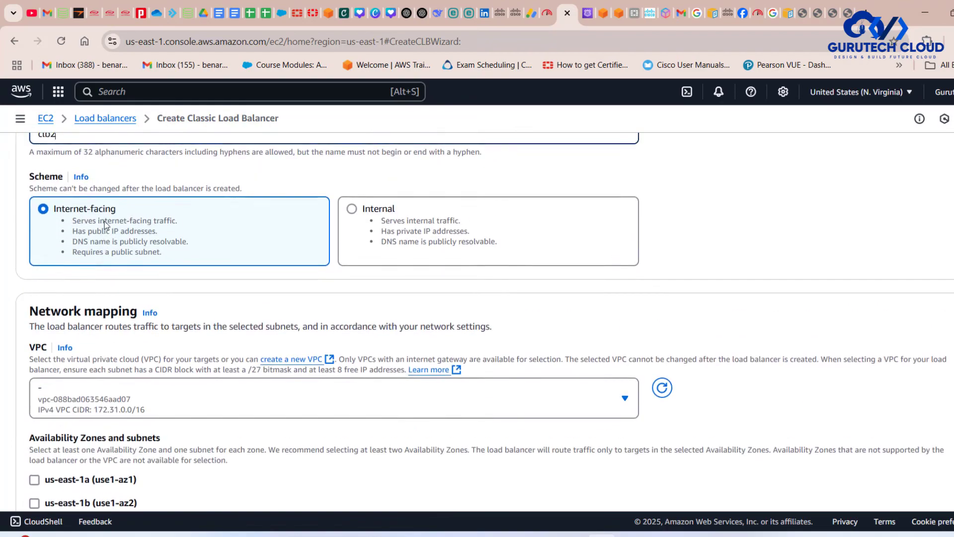
# - Map the load balancer to Gtech-VPC1 and enable the us-east-1a and us-east-1f availability zones
pyautogui.scroll(-3, 185, 269)
pyautogui.click(107, 225)
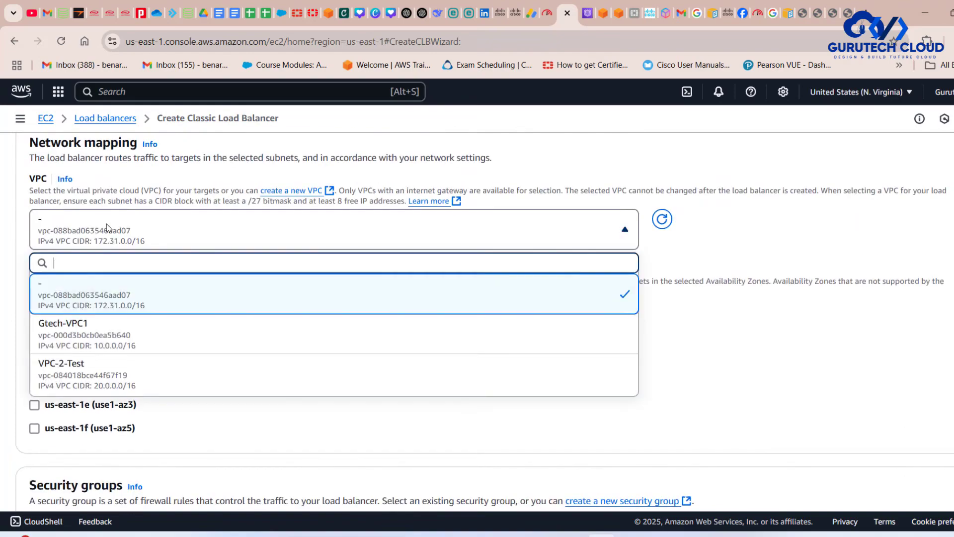
pyautogui.click(106, 330)
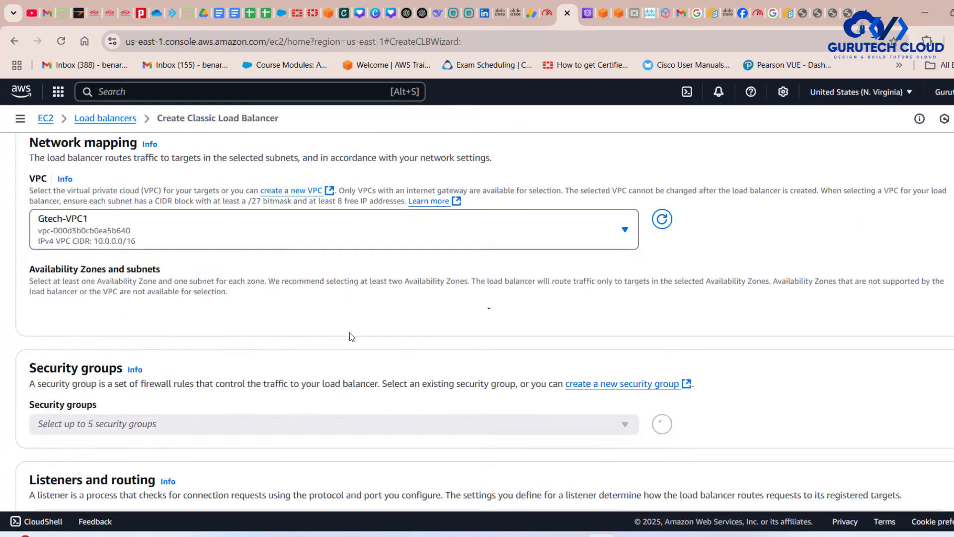
pyautogui.scroll(-2, 350, 333)
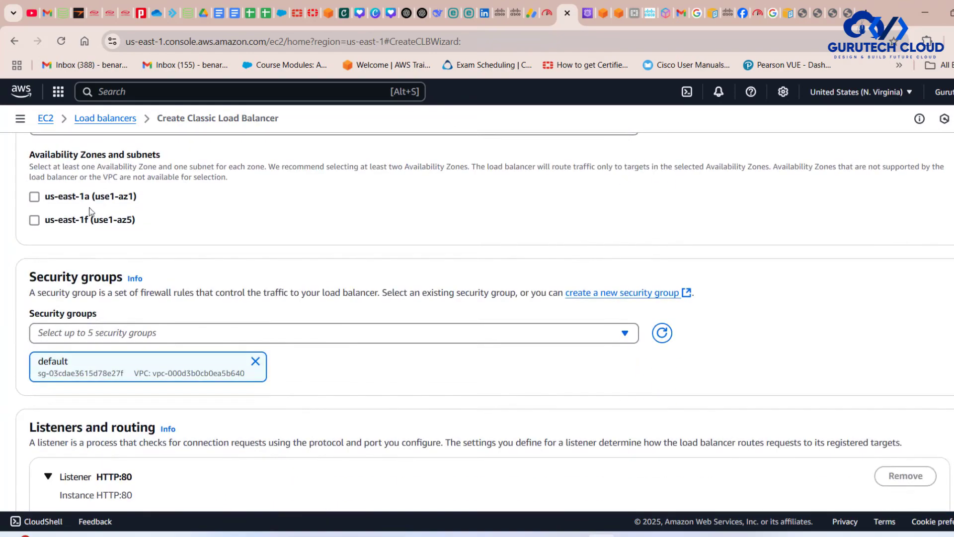
pyautogui.click(34, 197)
pyautogui.click(34, 314)
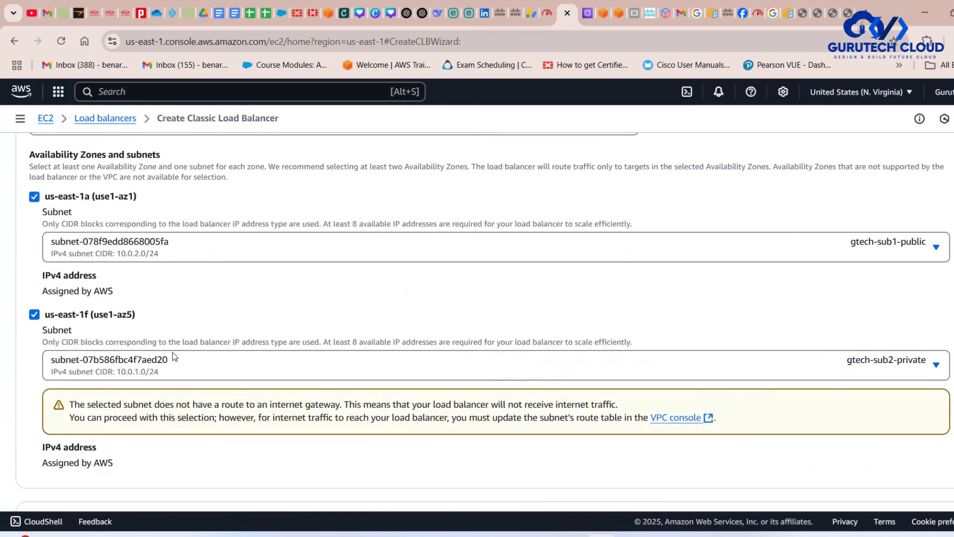
# - Replace the load balancer's default security group with public-sg
pyautogui.scroll(-2, 172, 356)
pyautogui.scroll(-1, 172, 356)
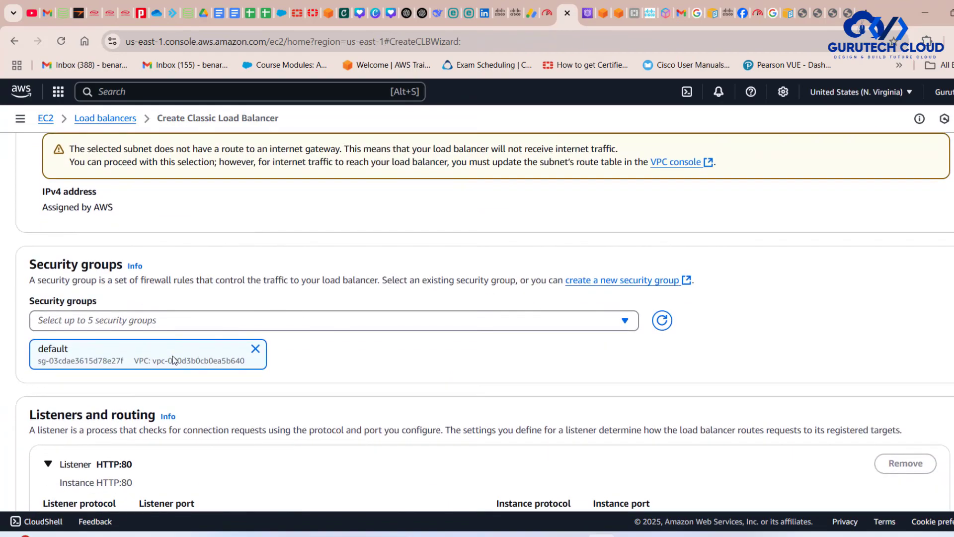
pyautogui.click(255, 348)
pyautogui.click(186, 320)
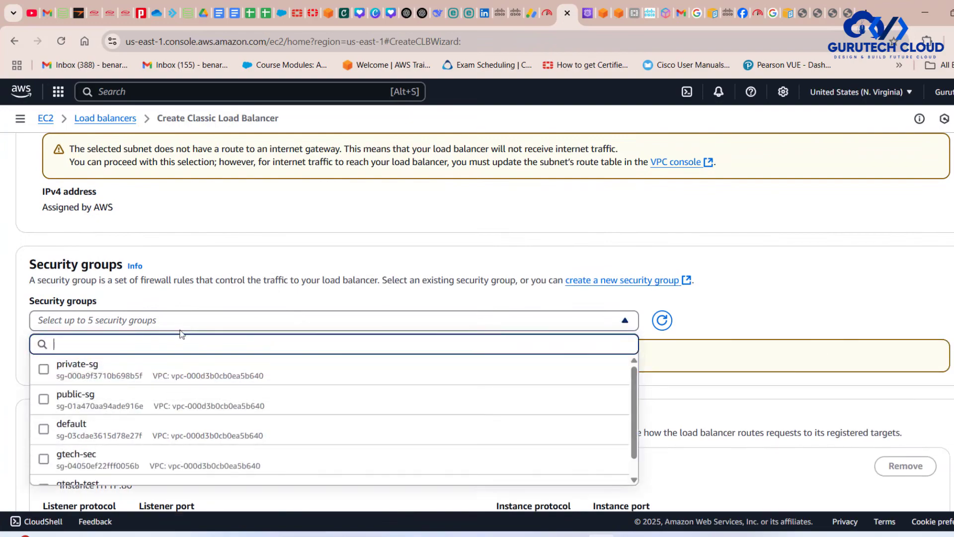
pyautogui.click(99, 399)
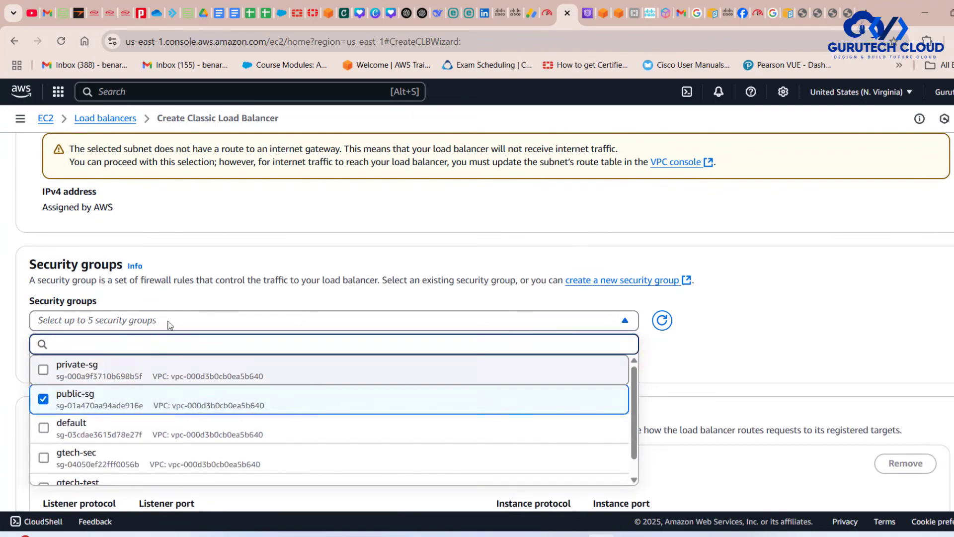
pyautogui.click(766, 296)
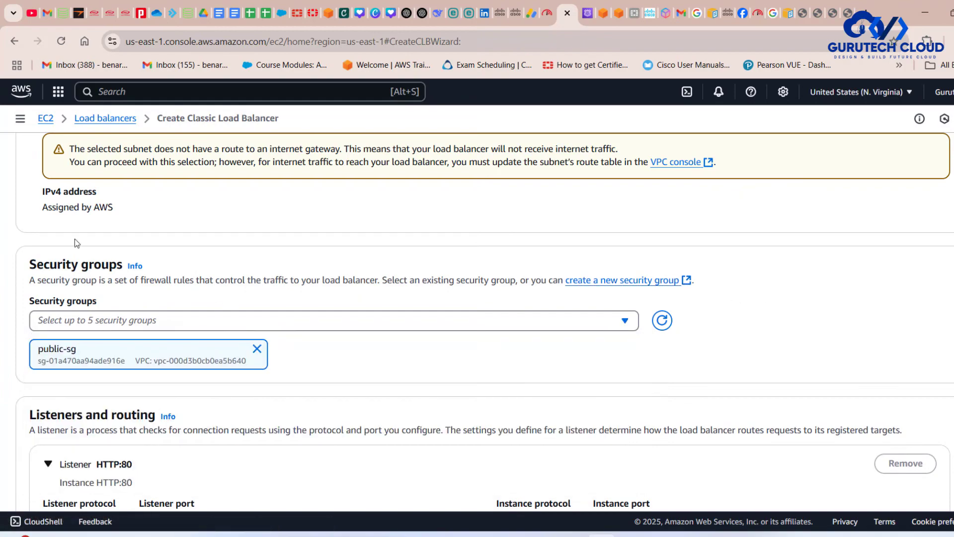
# - Set the first listener to HTTPS on port 443, keeping HTTP port 80 for the instances
pyautogui.scroll(-5, 378, 404)
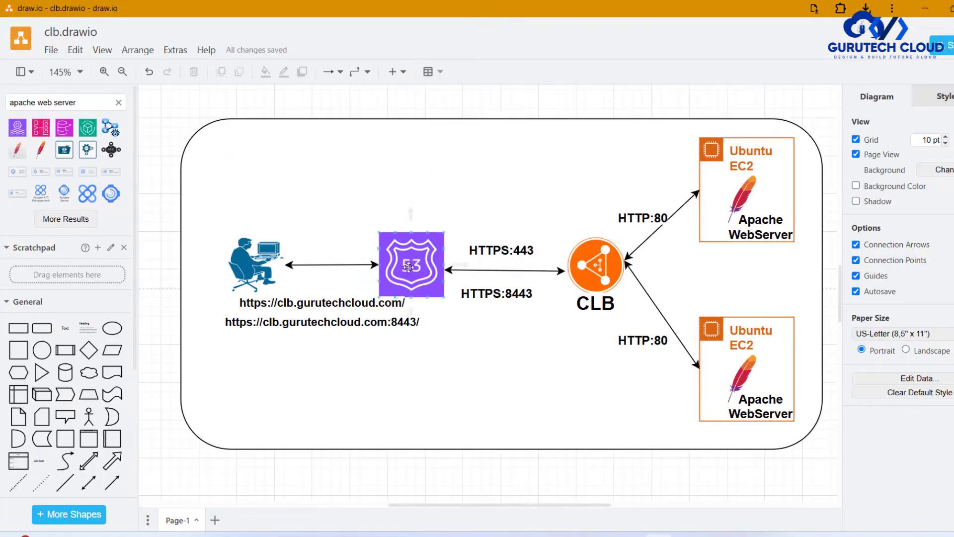
pyautogui.click(512, 249)
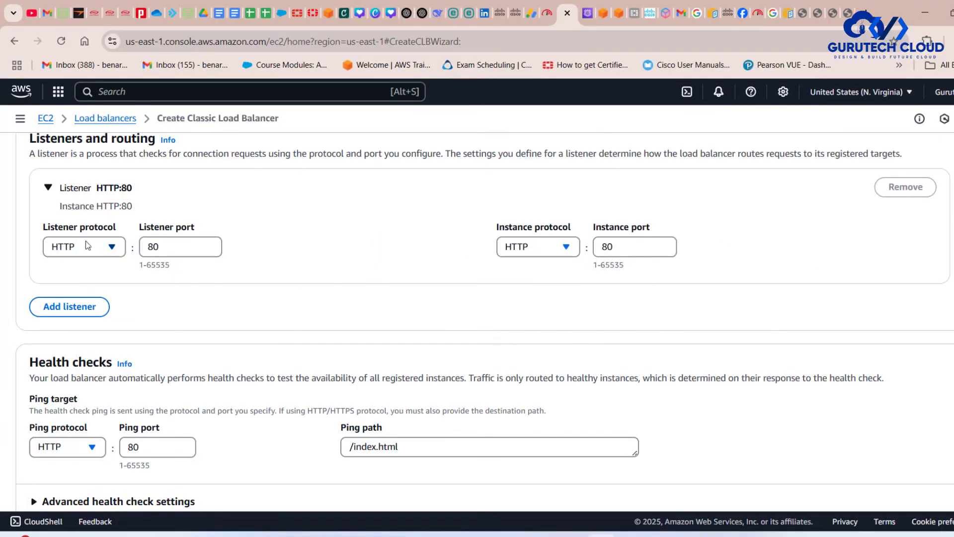
pyautogui.click(92, 248)
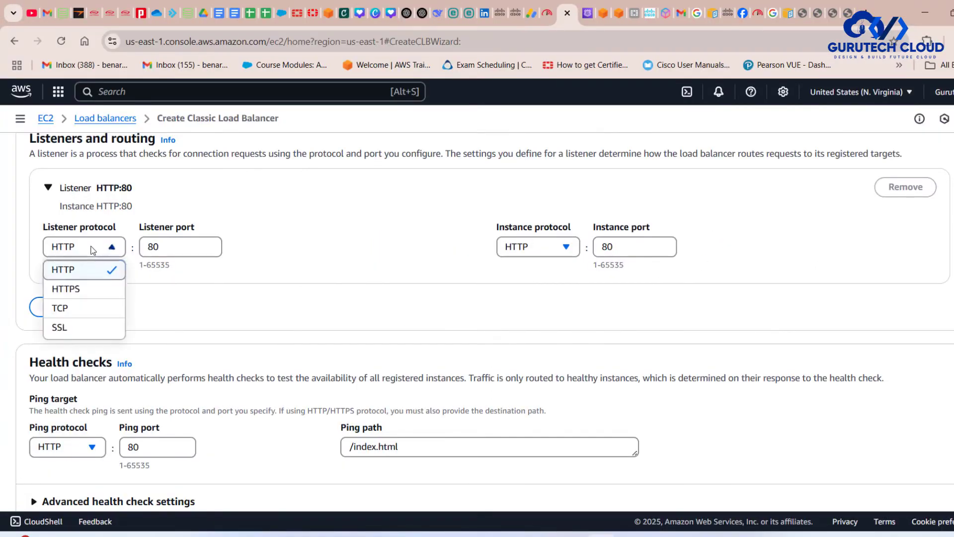
pyautogui.click(75, 288)
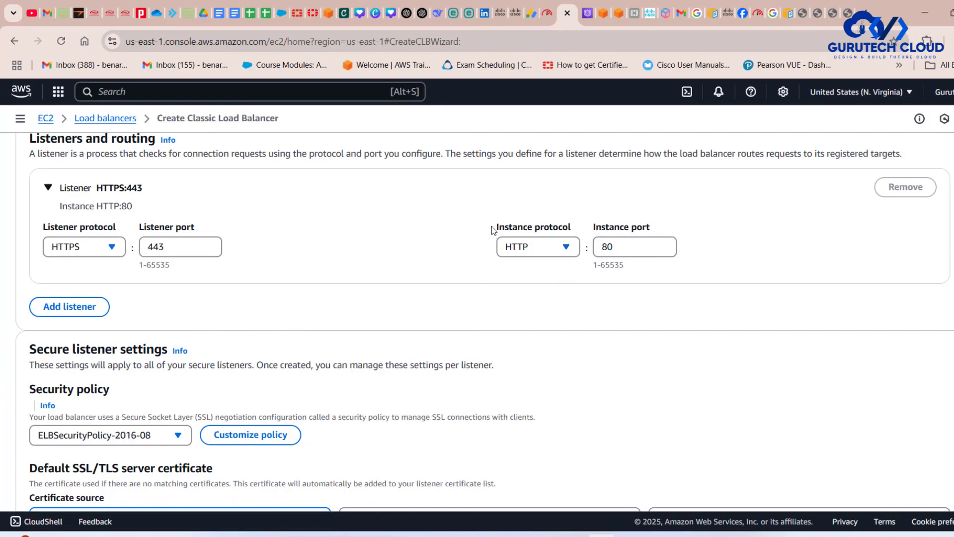
pyautogui.moveTo(491, 227); pyautogui.dragTo(666, 228)
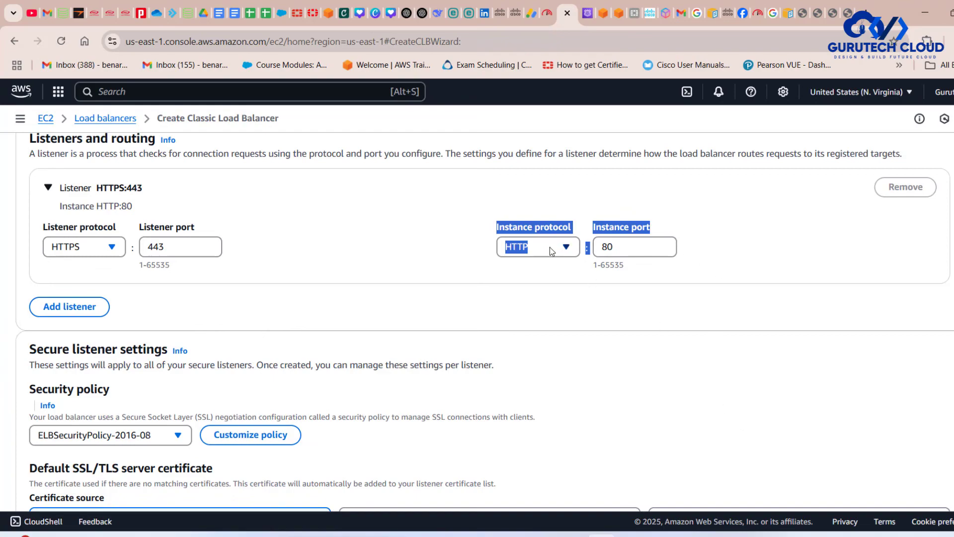
# - Add a second listener using HTTPS on port 8443, keeping HTTP port 80 for the instances
pyautogui.click(69, 307)
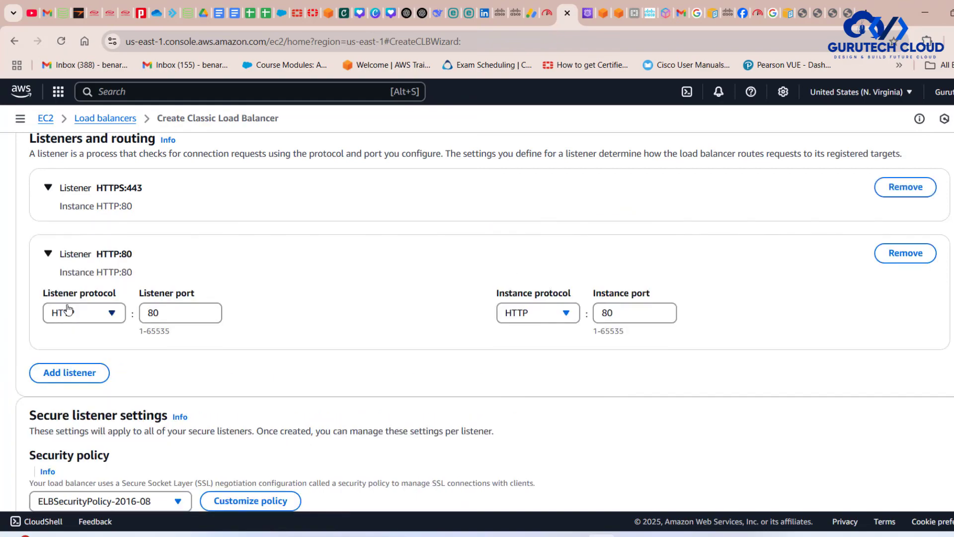
pyautogui.click(48, 188)
pyautogui.click(93, 379)
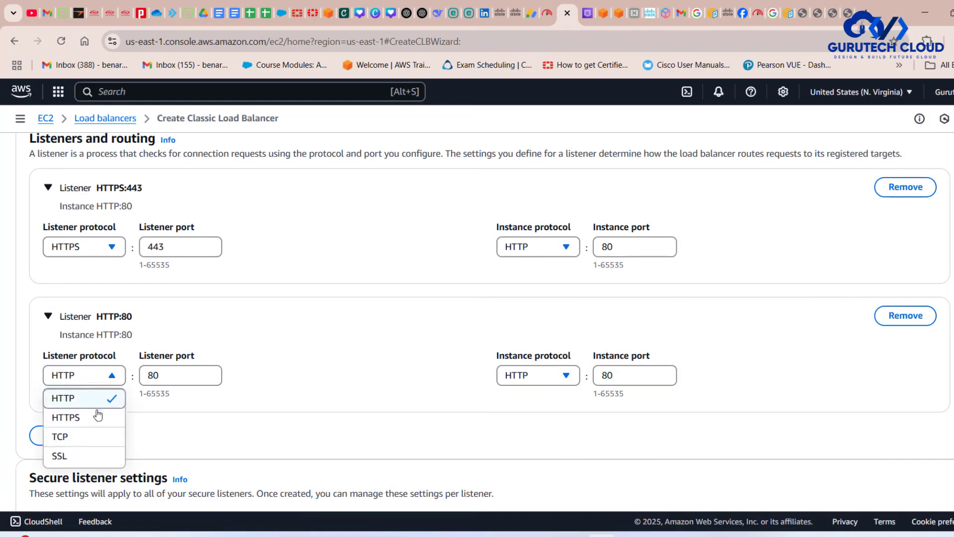
pyautogui.click(98, 417)
pyautogui.moveTo(170, 375); pyautogui.dragTo(91, 377)
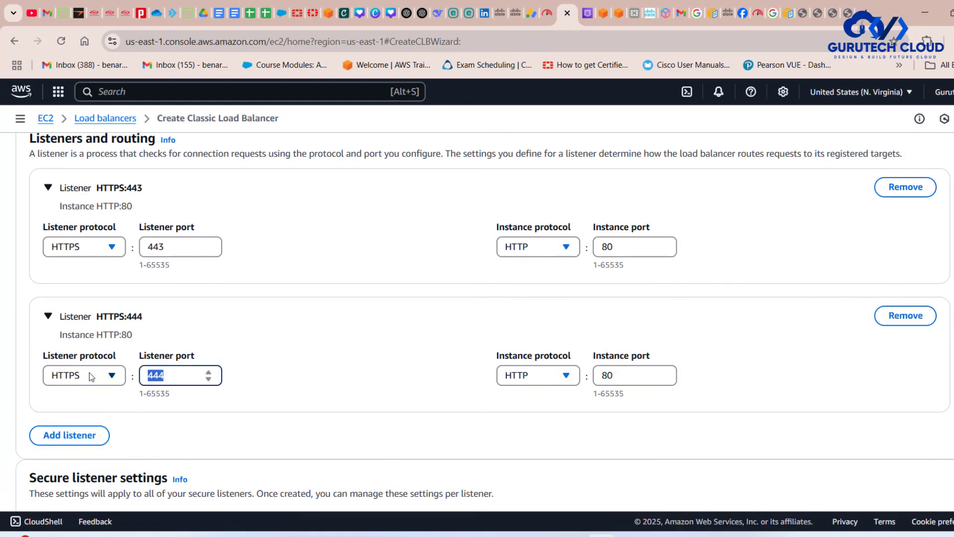
pyautogui.write('8443')
pyautogui.moveTo(489, 344); pyautogui.dragTo(737, 350)
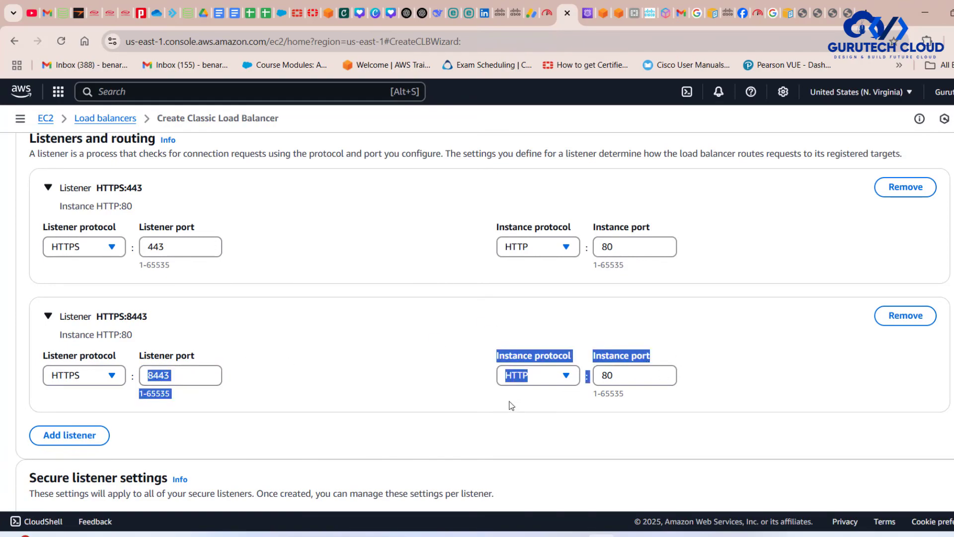
# - Choose the *.gurutechcloud.com ACM certificate as the default SSL/TLS certificate for the secure listeners
pyautogui.scroll(-6, 510, 404)
pyautogui.scroll(1, 510, 405)
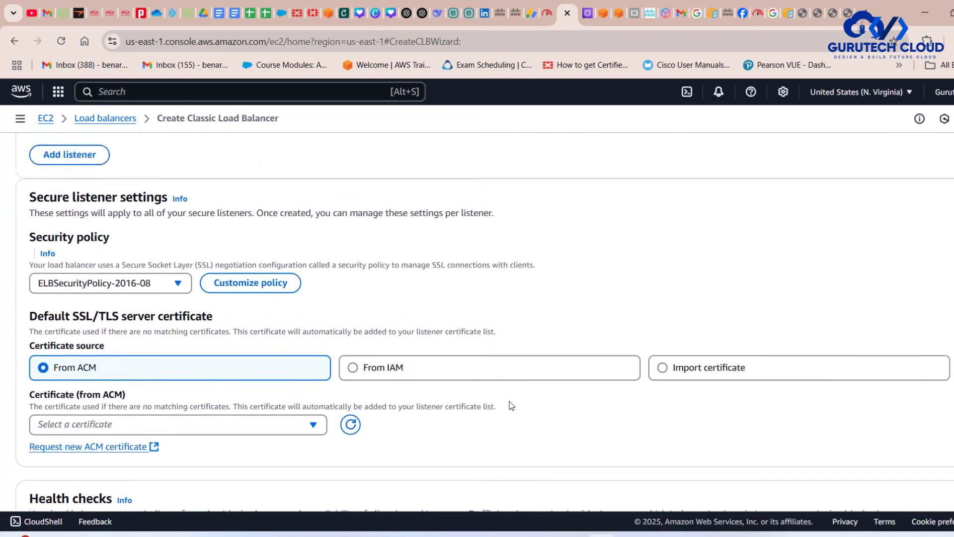
pyautogui.scroll(-2, 509, 405)
pyautogui.scroll(7, 510, 404)
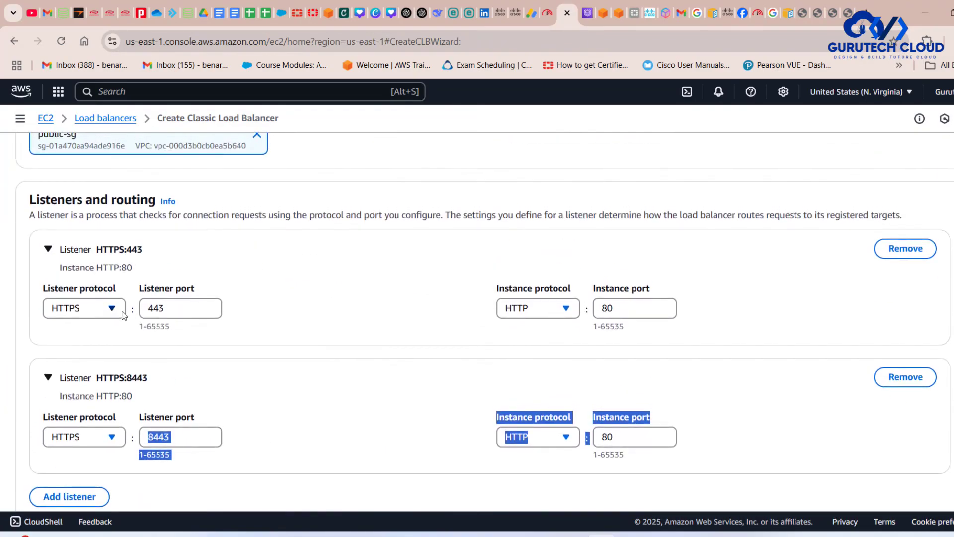
pyautogui.scroll(-9, 326, 356)
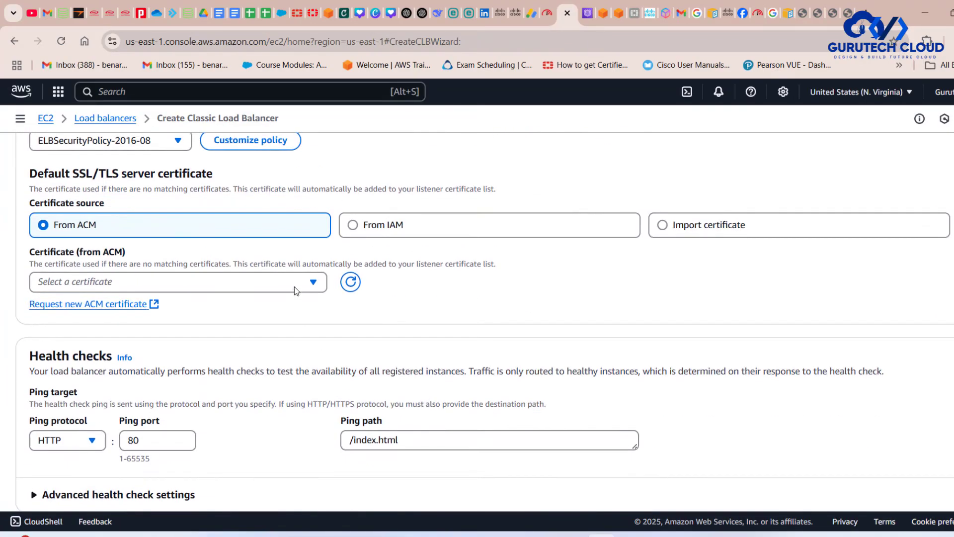
pyautogui.click(292, 283)
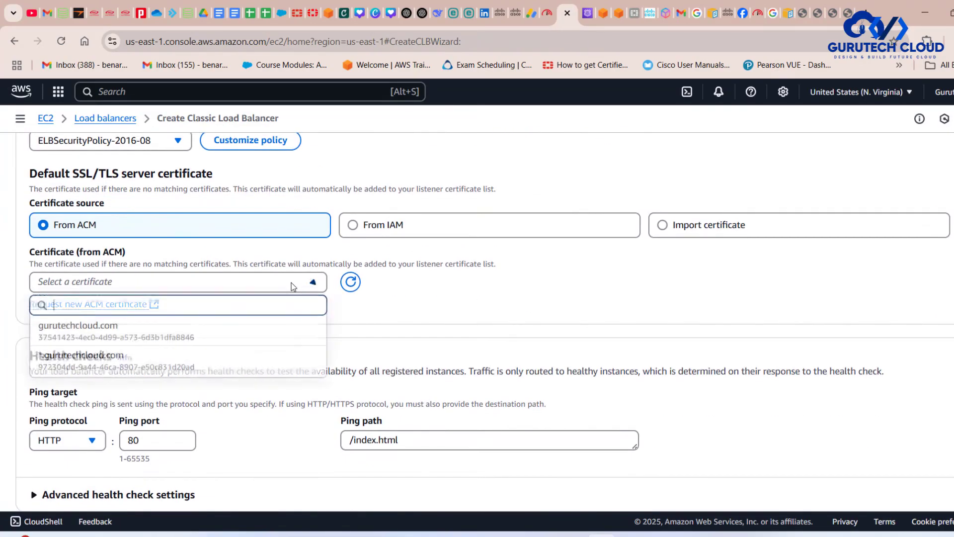
pyautogui.click(98, 368)
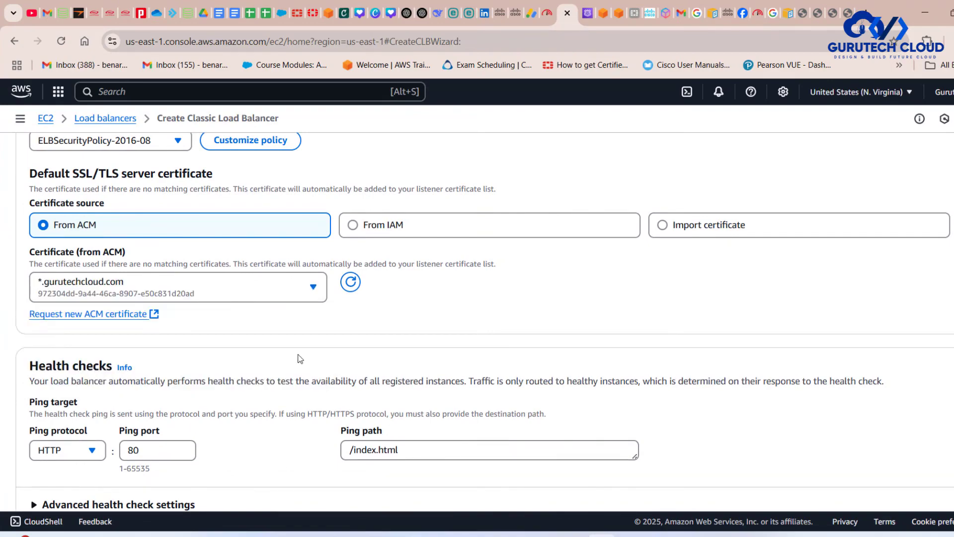
# - Review the health check ping protocol, port and path, and compare them with the architecture diagram in draw.io
pyautogui.scroll(-2, 467, 335)
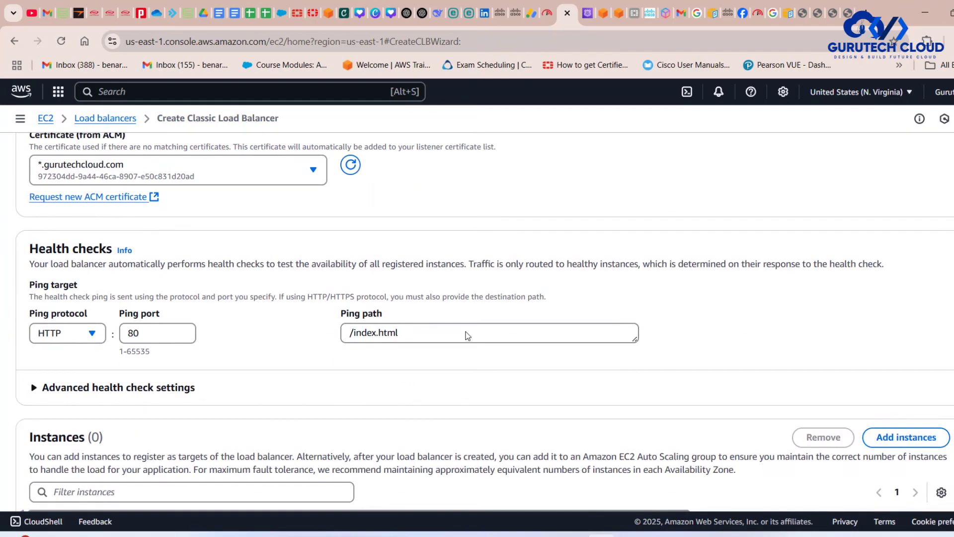
pyautogui.moveTo(29, 310); pyautogui.dragTo(399, 344)
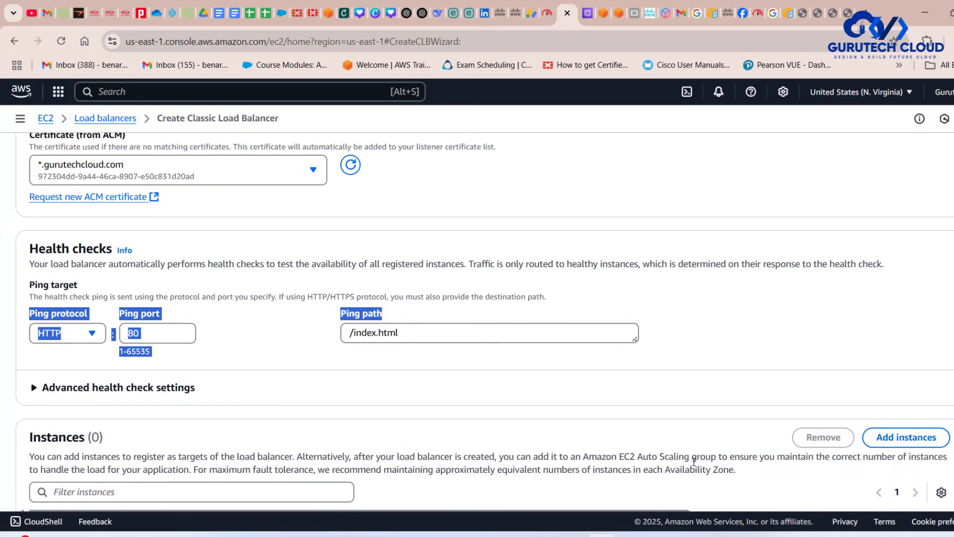
pyautogui.click(659, 536)
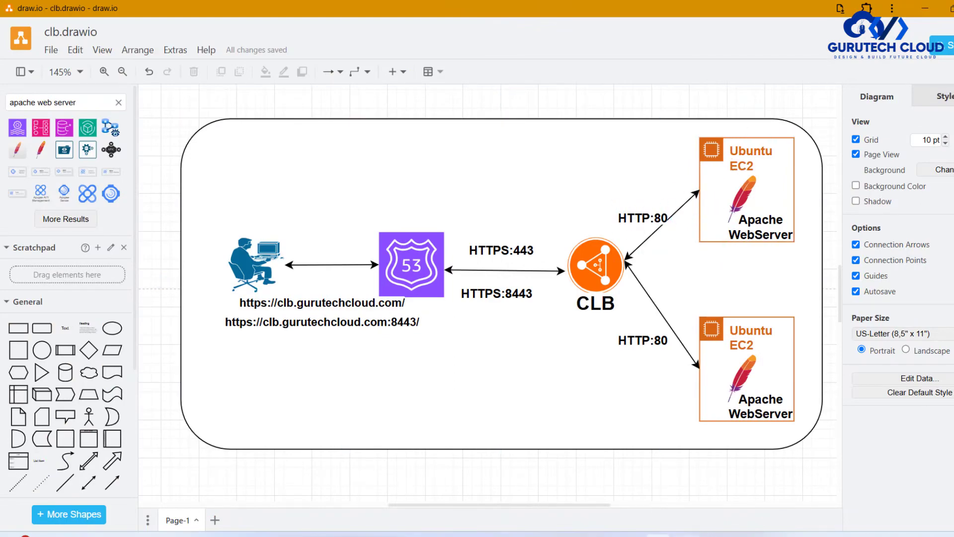
pyautogui.click(601, 535)
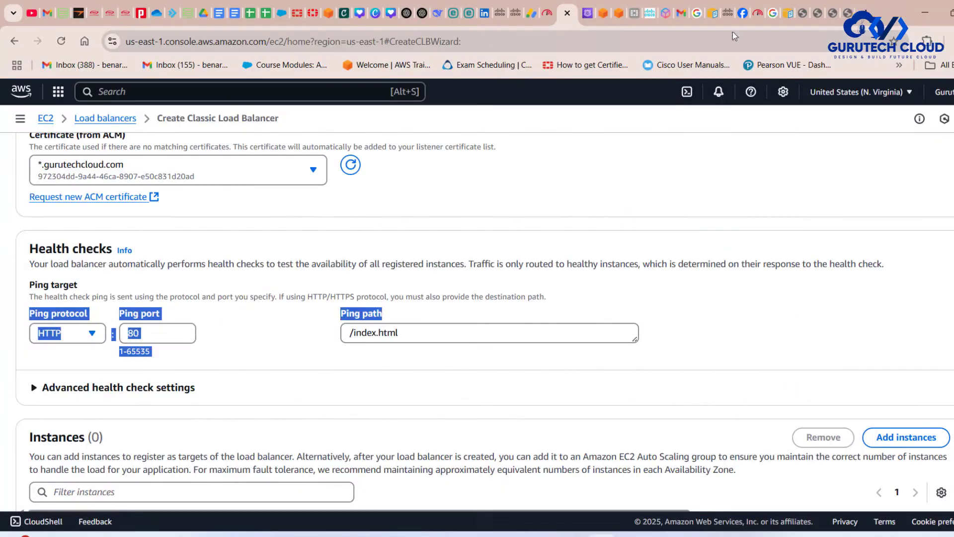
# - Check the index.html path on the clb1 Apache default page, and return to the health check settings
pyautogui.click(851, 12)
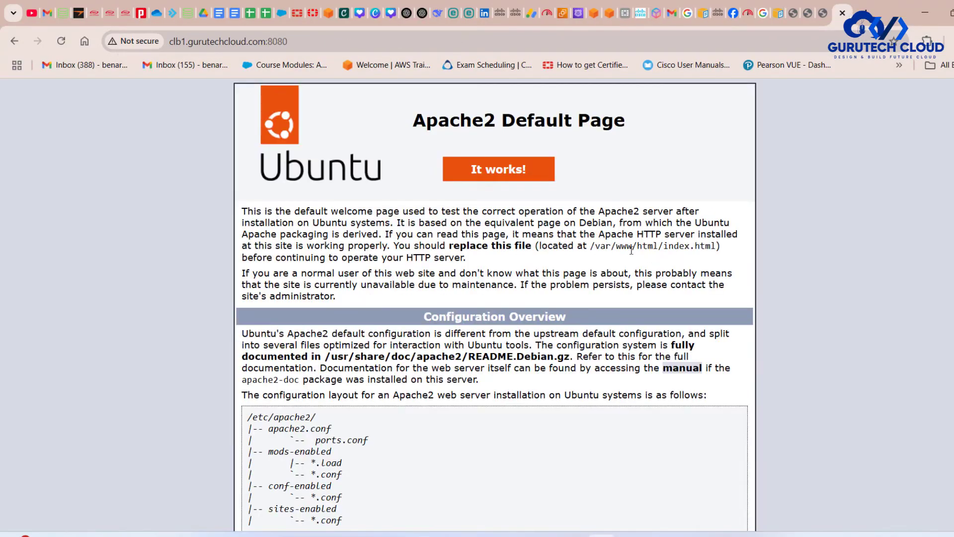
pyautogui.moveTo(664, 243); pyautogui.dragTo(561, 234)
pyautogui.moveTo(660, 247); pyautogui.dragTo(717, 245)
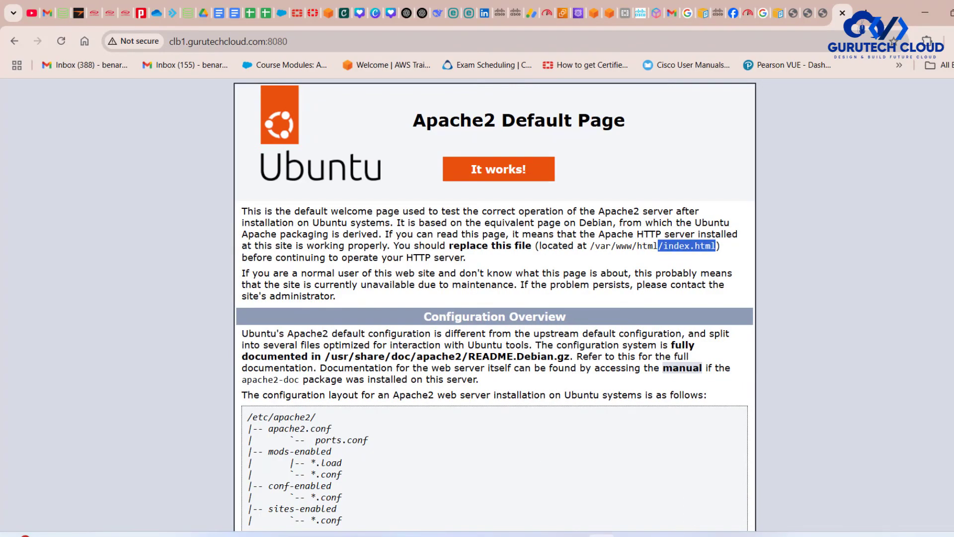
pyautogui.hotkey('alt', 'Tab')
pyautogui.hotkey('alt', 'Tab')
pyautogui.click(565, 13)
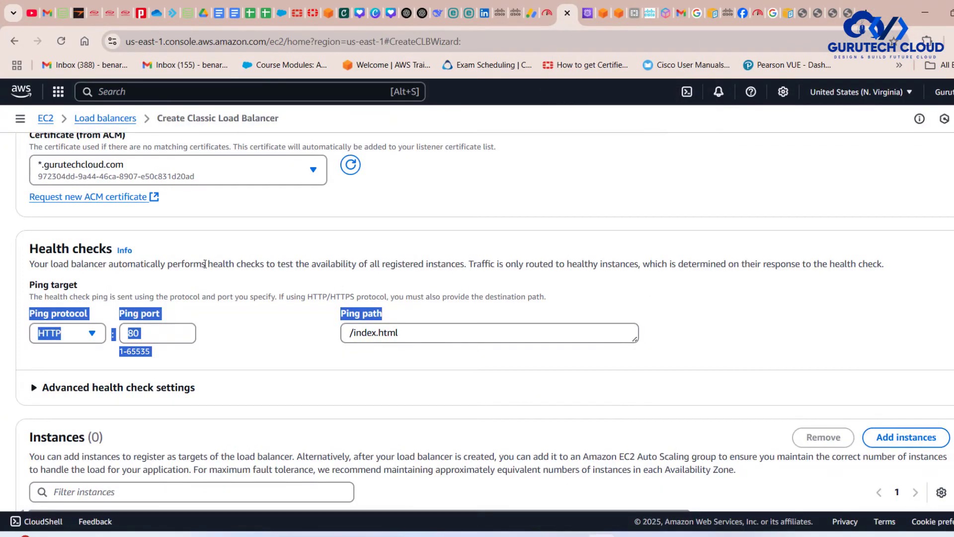
pyautogui.click(249, 347)
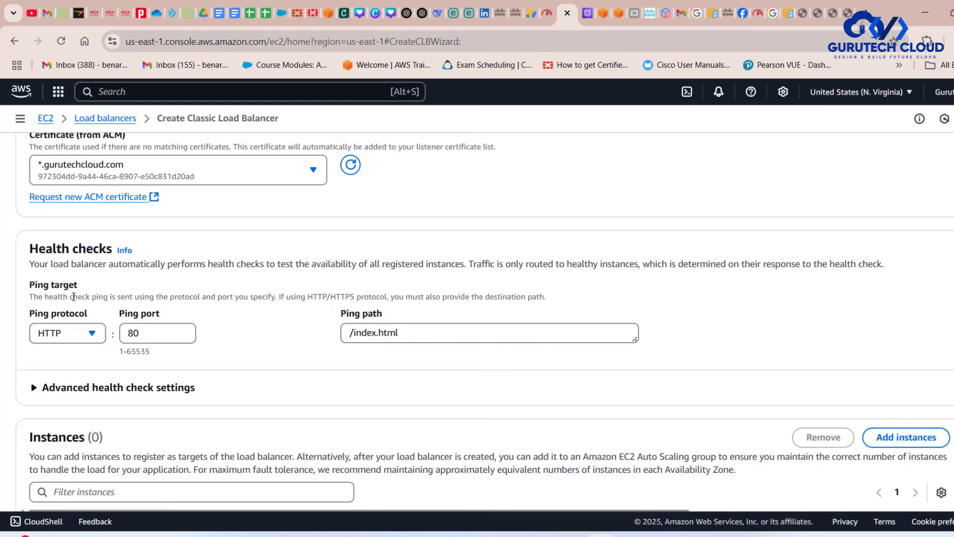
# - Add both available instances, ec1 and ec22, to the load balancer
pyautogui.scroll(-5, 292, 385)
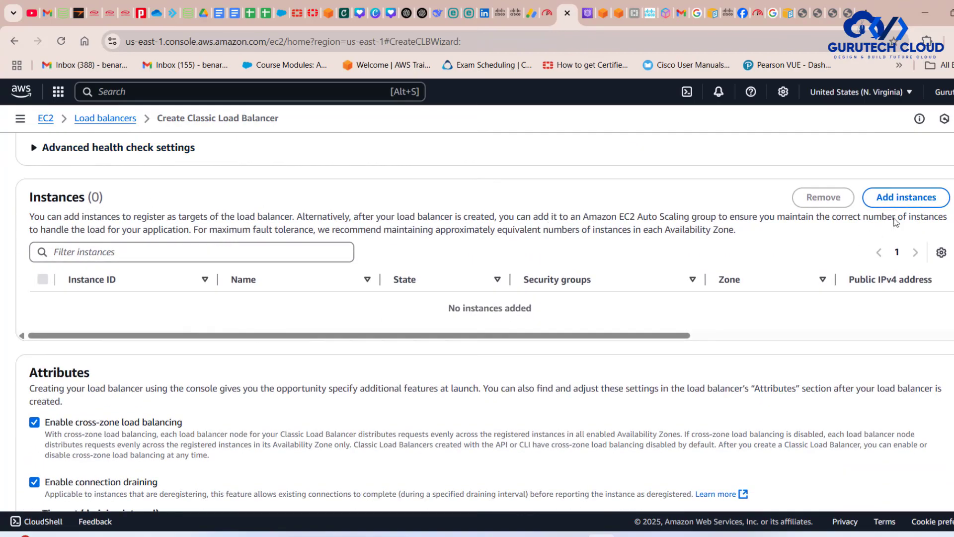
pyautogui.click(897, 197)
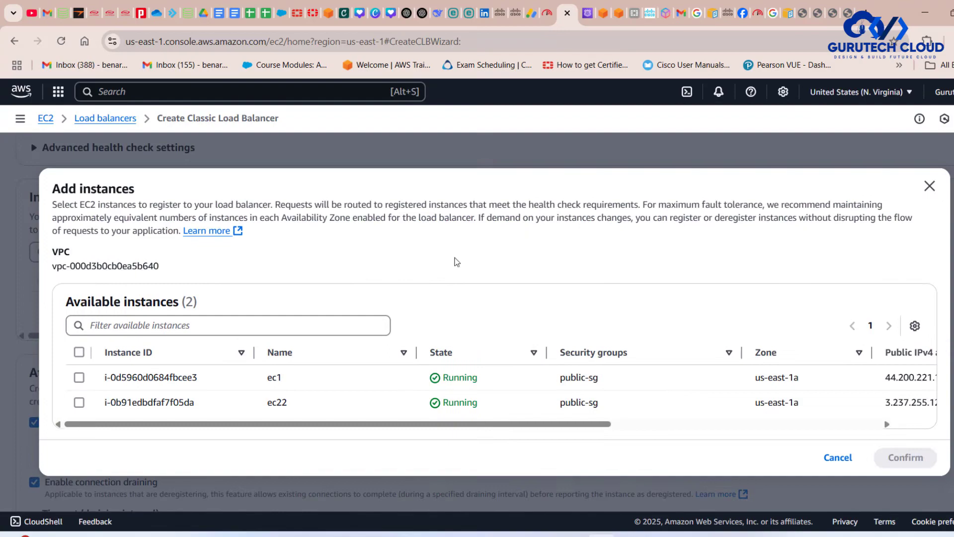
pyautogui.click(79, 352)
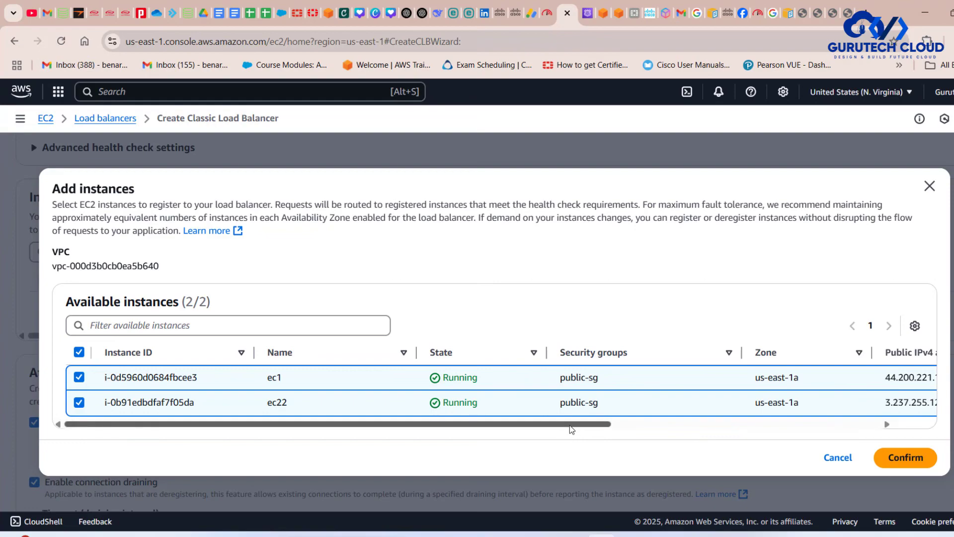
pyautogui.click(904, 456)
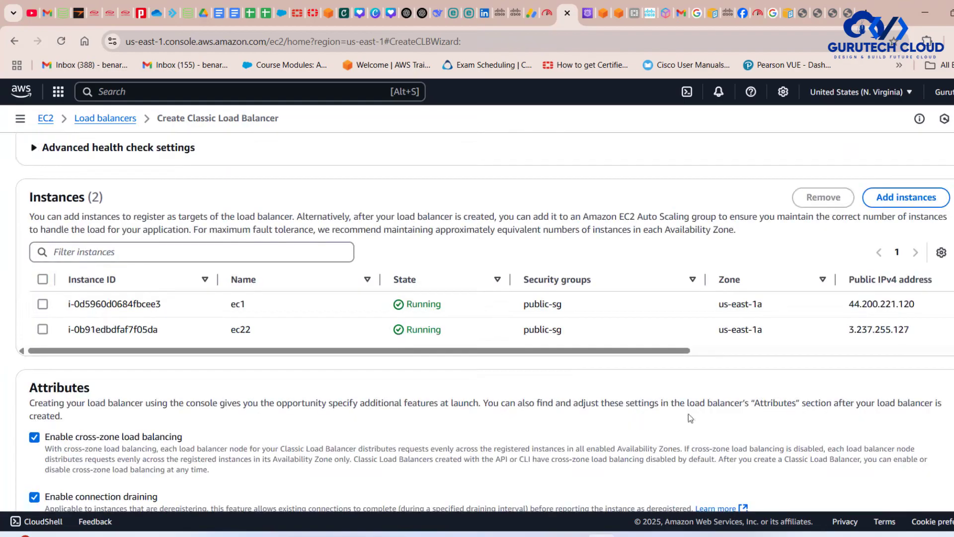
# - Create the load balancer with the summarized configuration and open the details of clb2
pyautogui.scroll(-10, 585, 382)
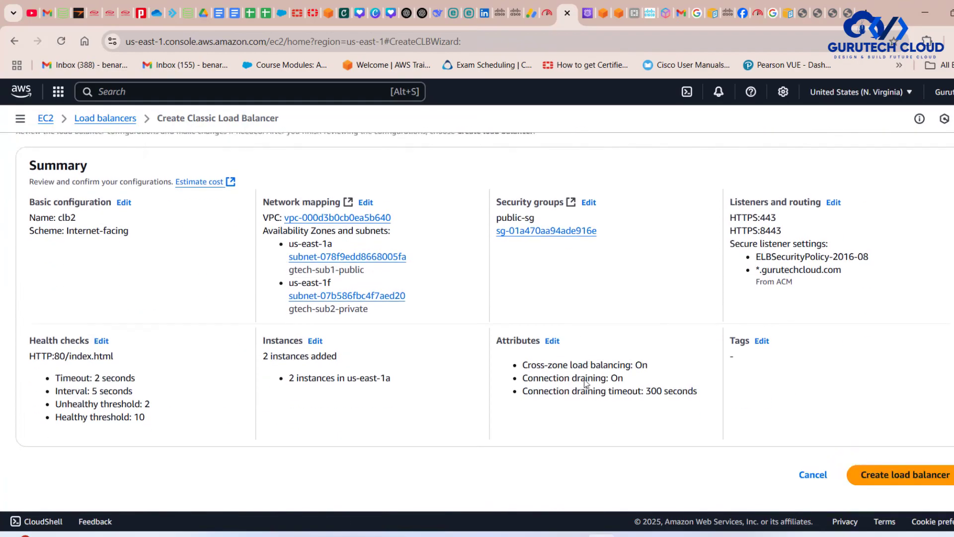
pyautogui.click(897, 478)
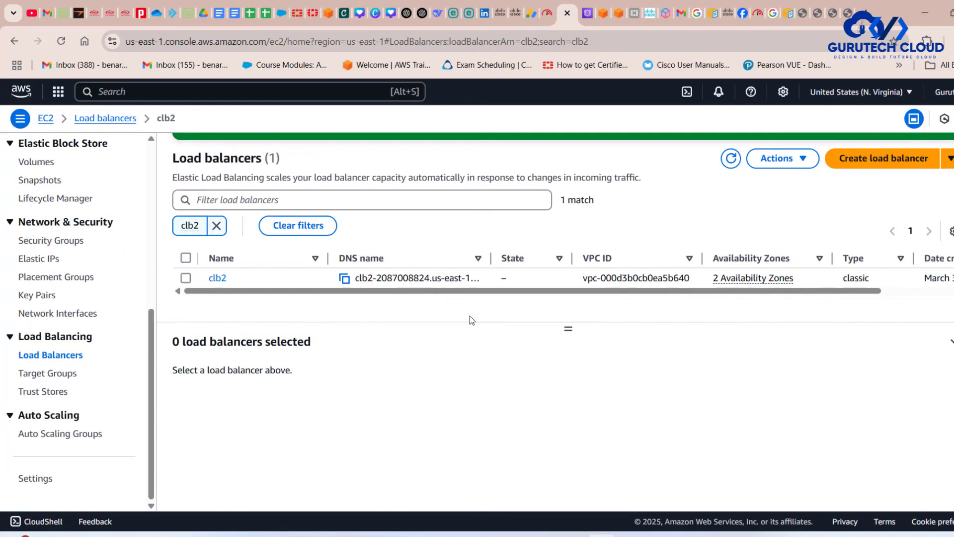
pyautogui.click(217, 278)
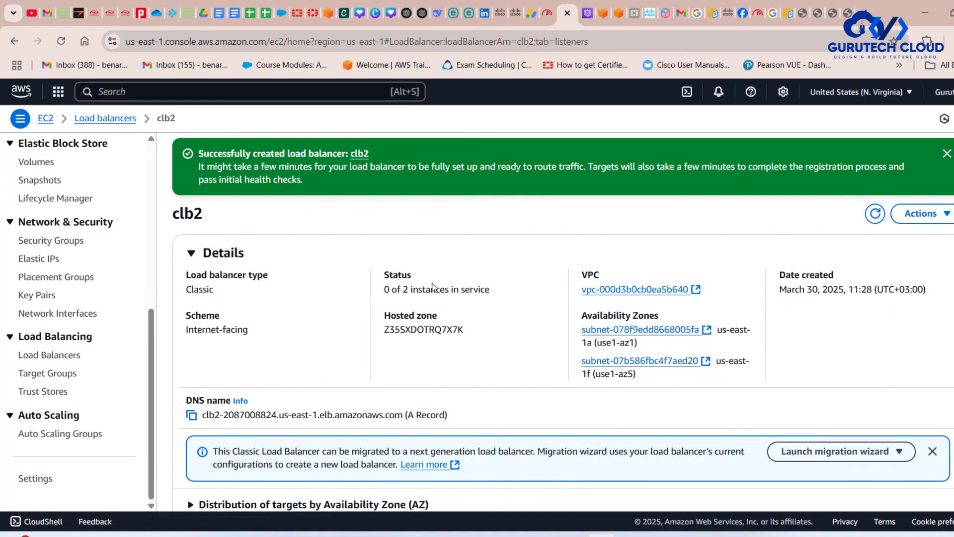
# - Review the in-service instance status and the DNS name in the details of clb2
pyautogui.moveTo(500, 290); pyautogui.dragTo(381, 280)
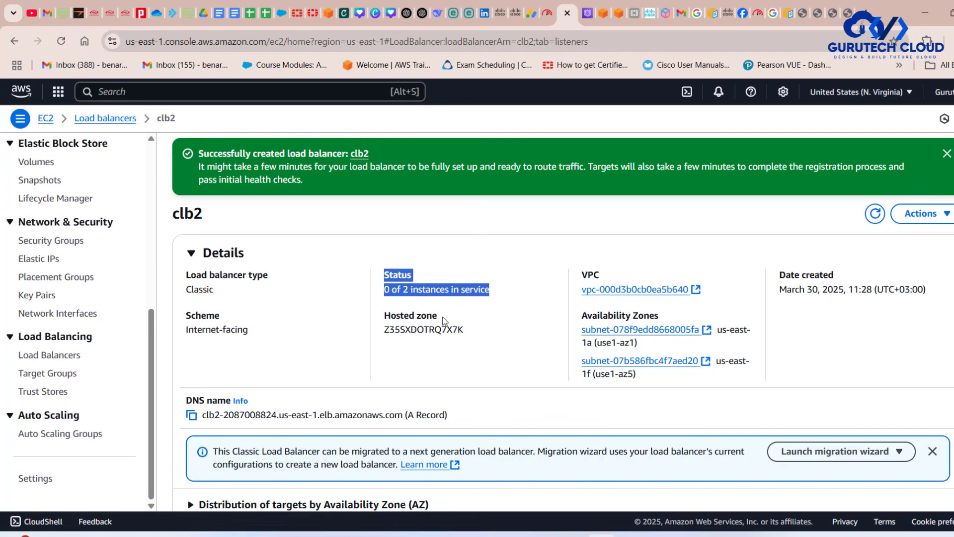
pyautogui.scroll(-2, 444, 320)
pyautogui.moveTo(466, 328); pyautogui.dragTo(183, 312)
pyautogui.scroll(2, 348, 294)
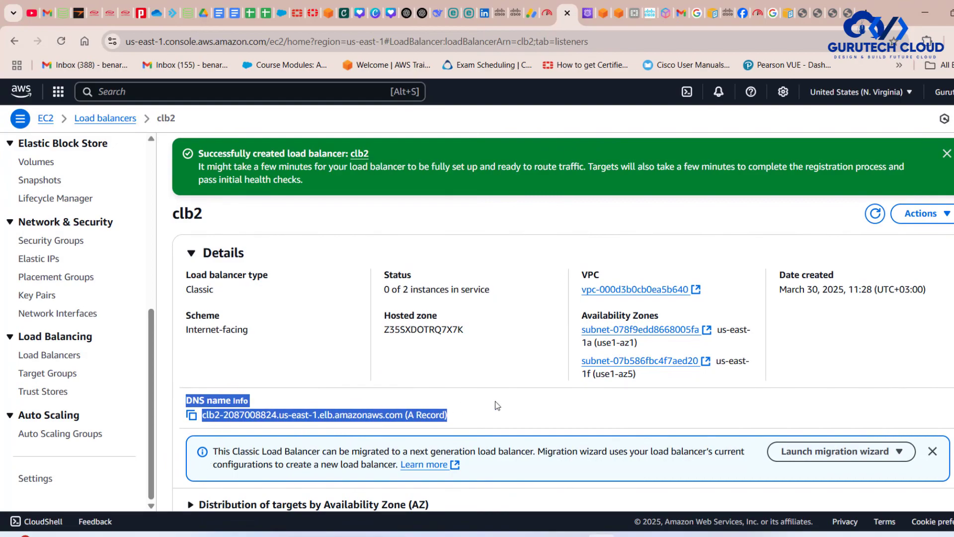
# - Examine clb2's listeners, including their ports, instance protocols, security policy and certificate, and compare them with the draw.io architecture diagram
pyautogui.scroll(-5, 496, 404)
pyautogui.scroll(-2, 496, 405)
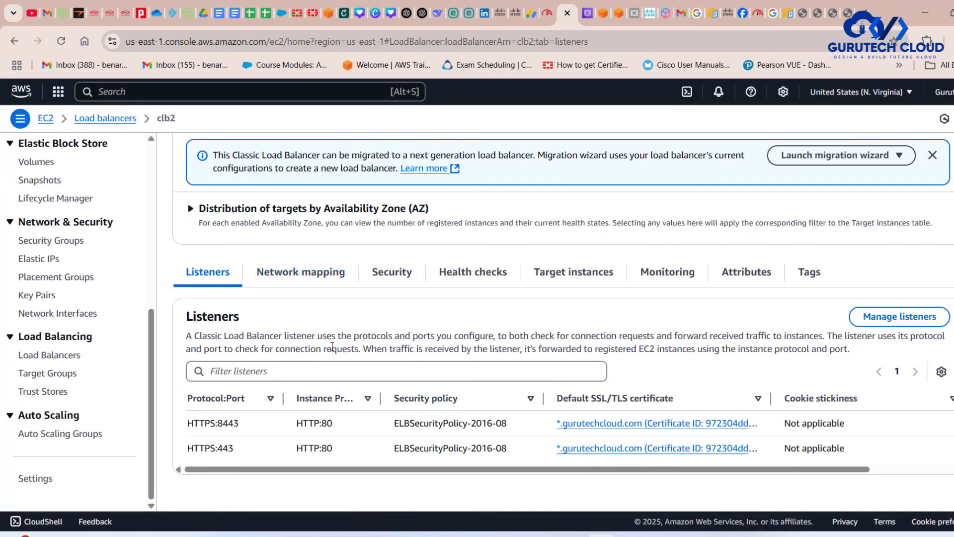
pyautogui.moveTo(244, 423); pyautogui.dragTo(179, 424)
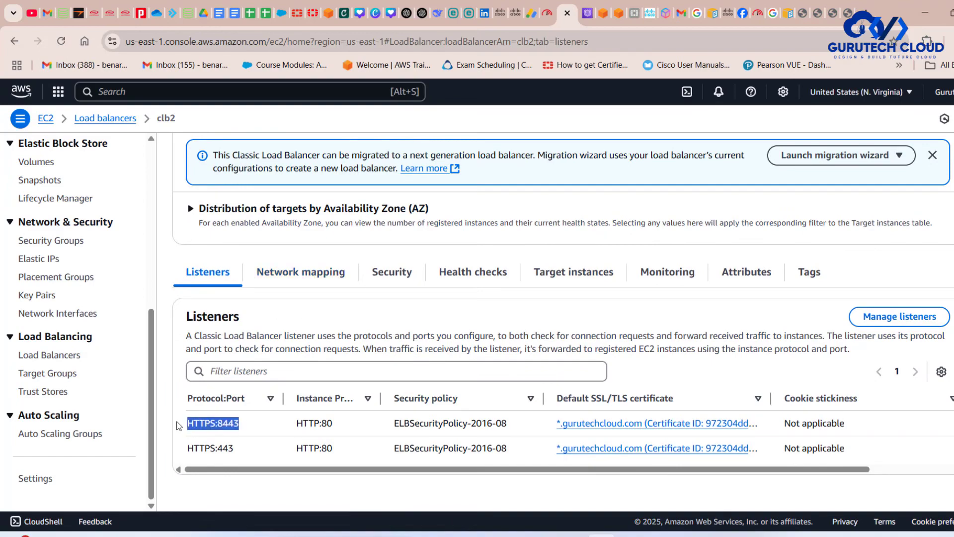
pyautogui.click(659, 535)
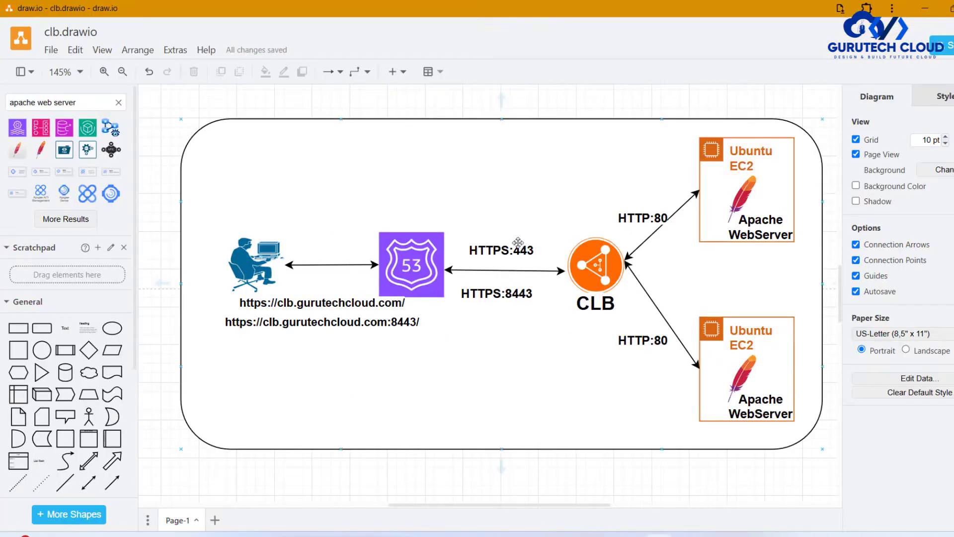
pyautogui.click(926, 9)
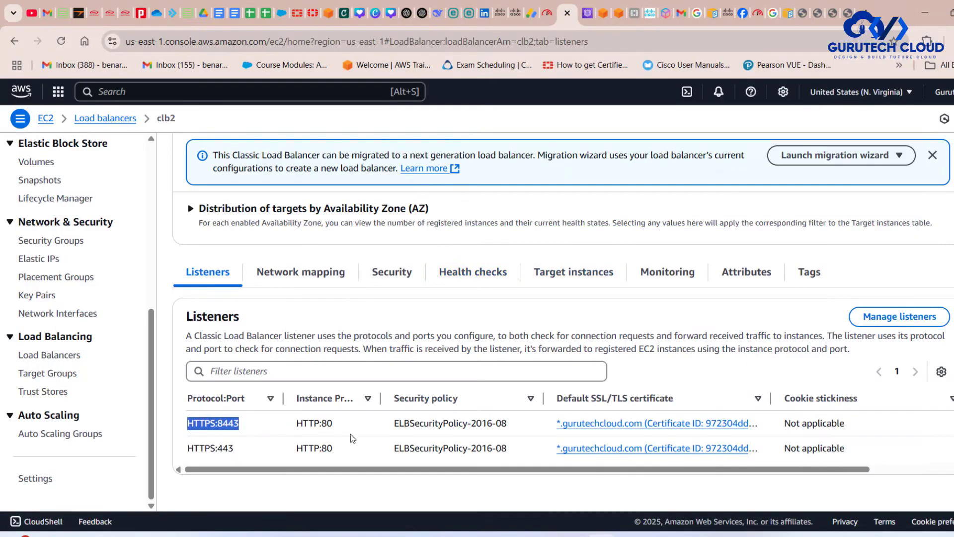
pyautogui.moveTo(341, 429); pyautogui.dragTo(290, 450)
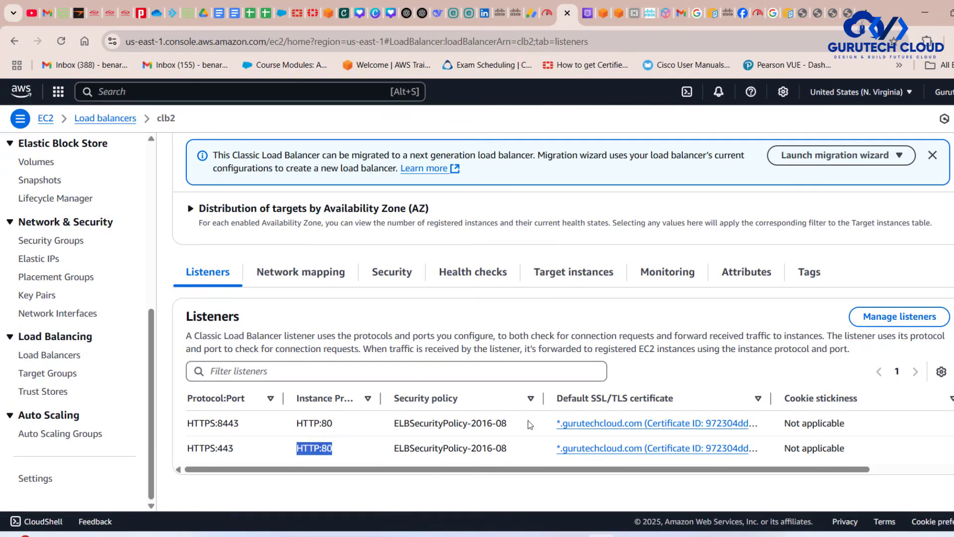
pyautogui.moveTo(522, 427); pyautogui.dragTo(389, 430)
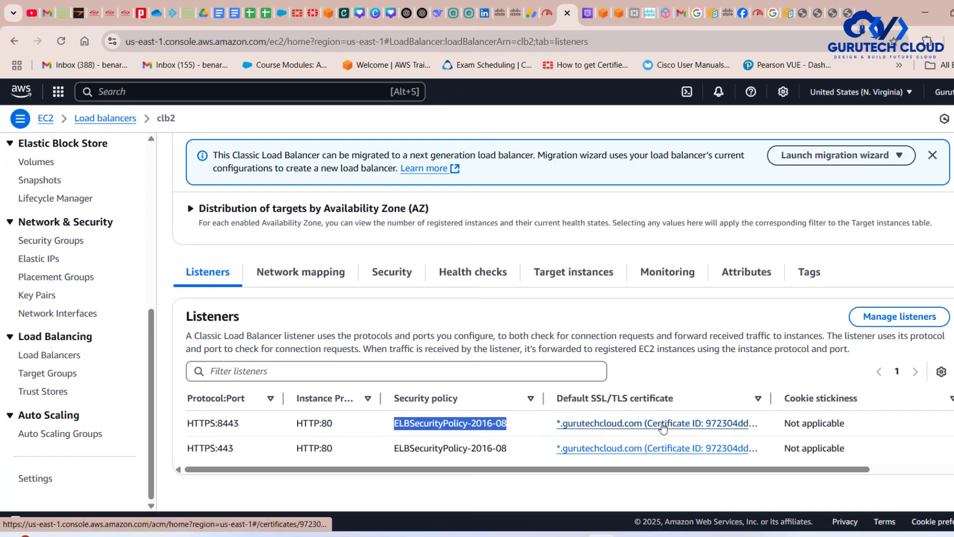
pyautogui.moveTo(771, 398); pyautogui.dragTo(792, 398)
pyautogui.hscroll(2, 864, 450)
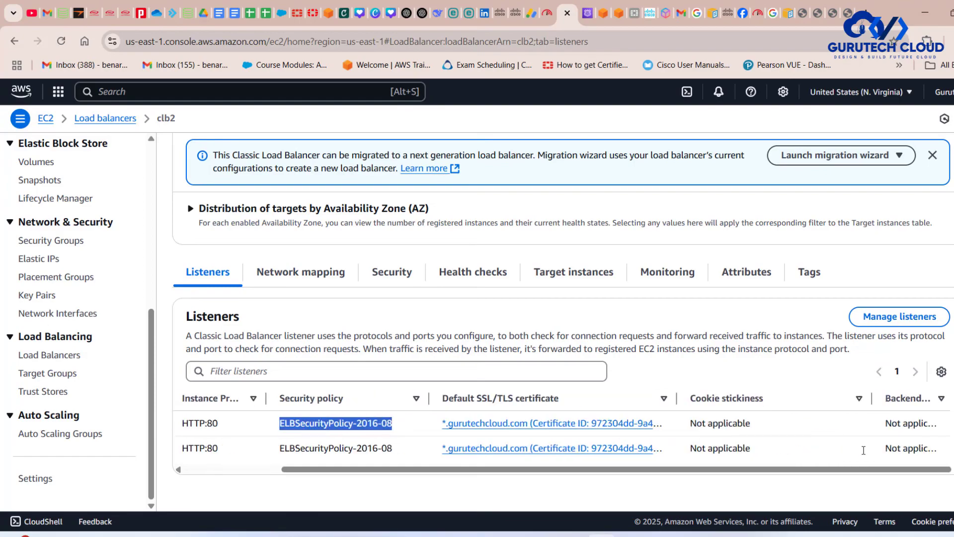
pyautogui.hscroll(-2, 864, 450)
# - Review clb2's network mapping with its VPC, Availability Zones and subnets, and its attached security group
pyautogui.click(284, 283)
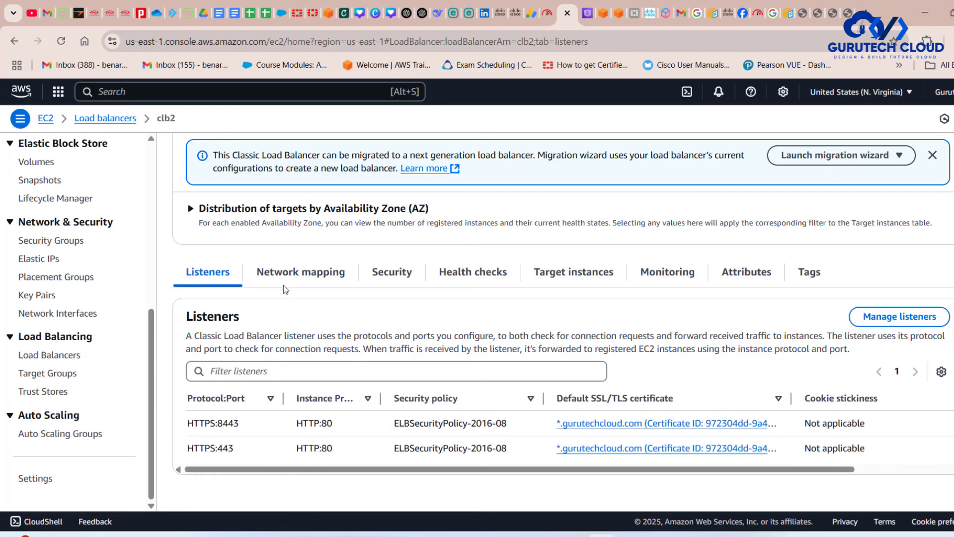
pyautogui.scroll(-2, 400, 356)
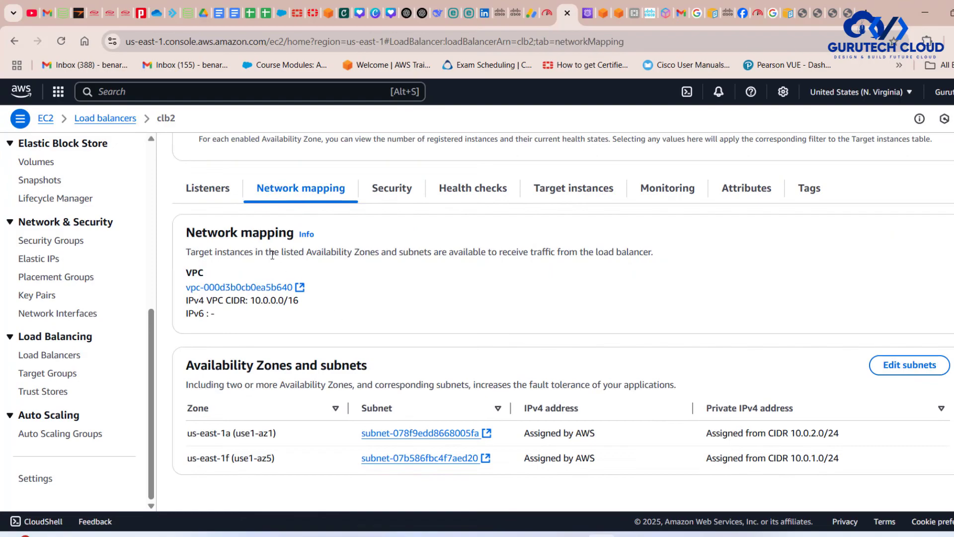
pyautogui.scroll(4, 481, 350)
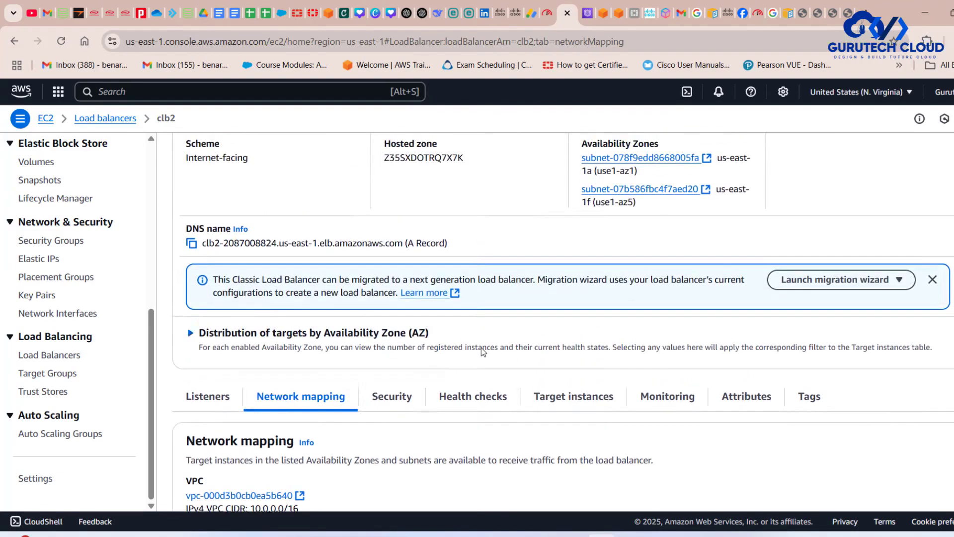
pyautogui.scroll(-4, 481, 351)
pyautogui.click(398, 201)
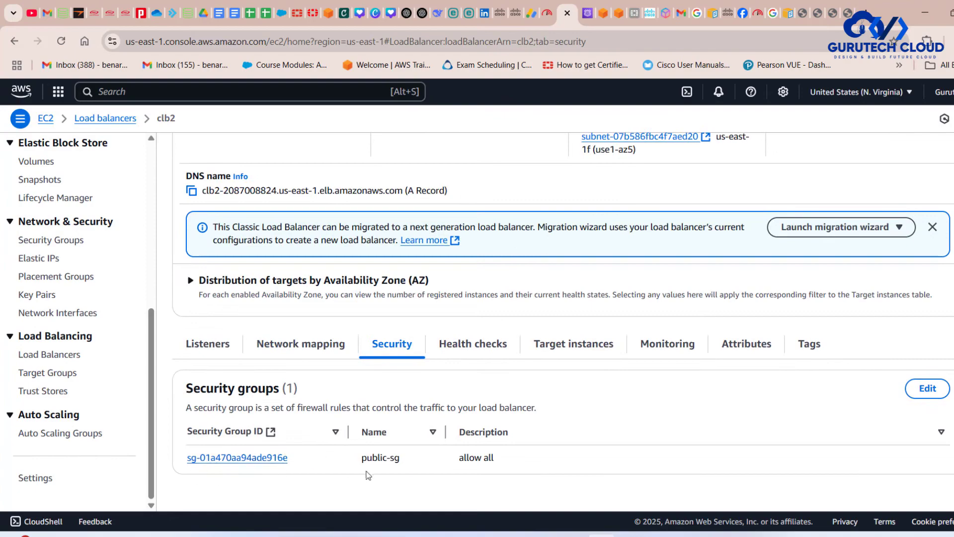
# - Examine clb2's health check settings, including the ping target, interval, and unhealthy and healthy thresholds
pyautogui.click(497, 354)
pyautogui.scroll(-1, 532, 391)
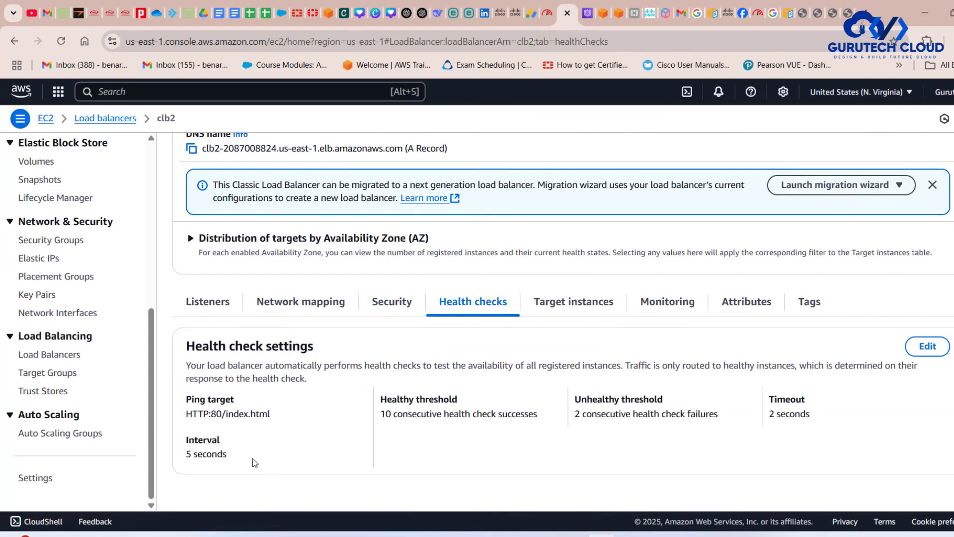
pyautogui.moveTo(253, 459); pyautogui.dragTo(175, 393)
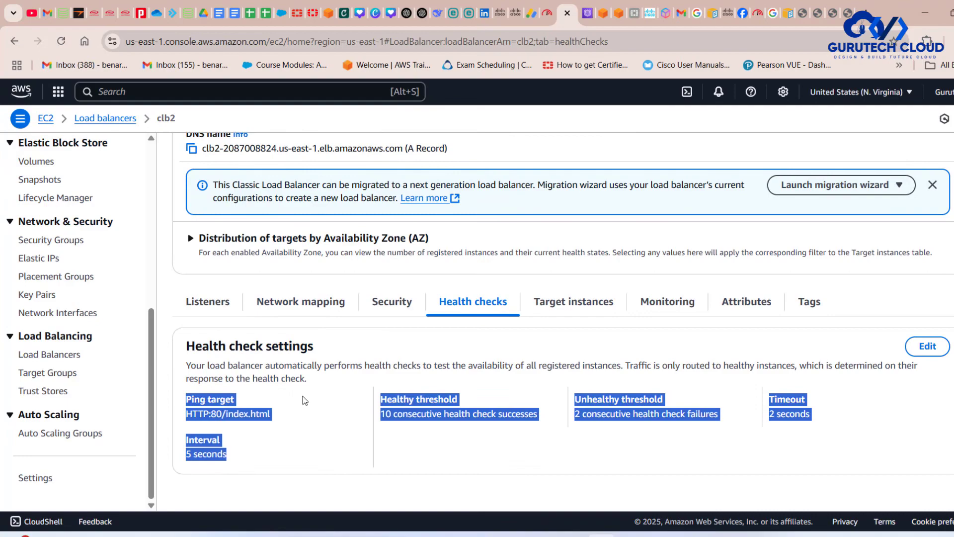
pyautogui.click(266, 425)
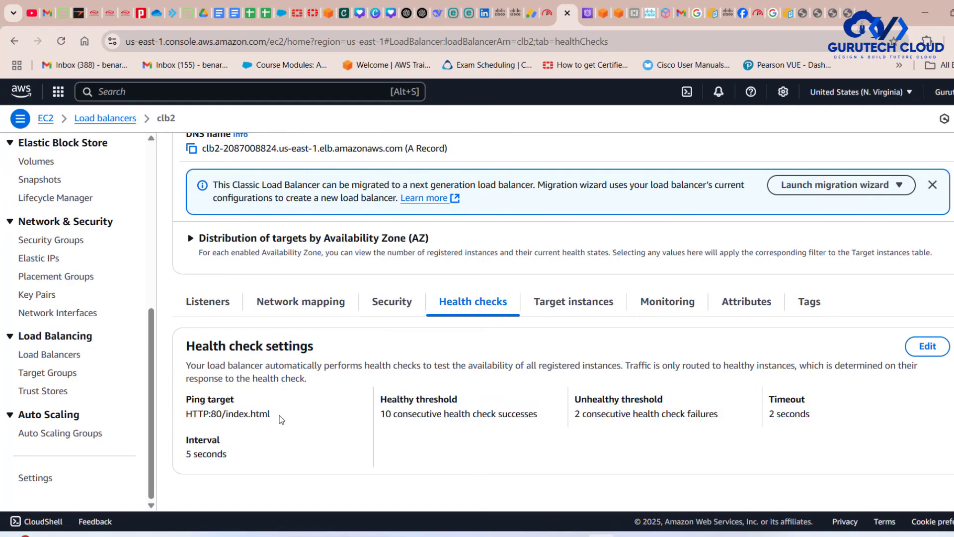
pyautogui.moveTo(281, 419); pyautogui.dragTo(192, 417)
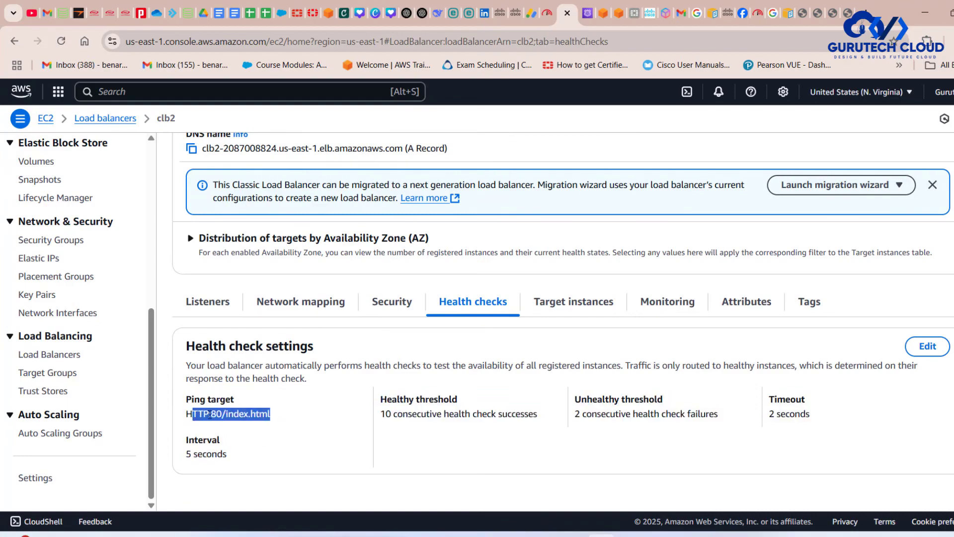
pyautogui.click(279, 420)
pyautogui.moveTo(278, 420); pyautogui.dragTo(192, 419)
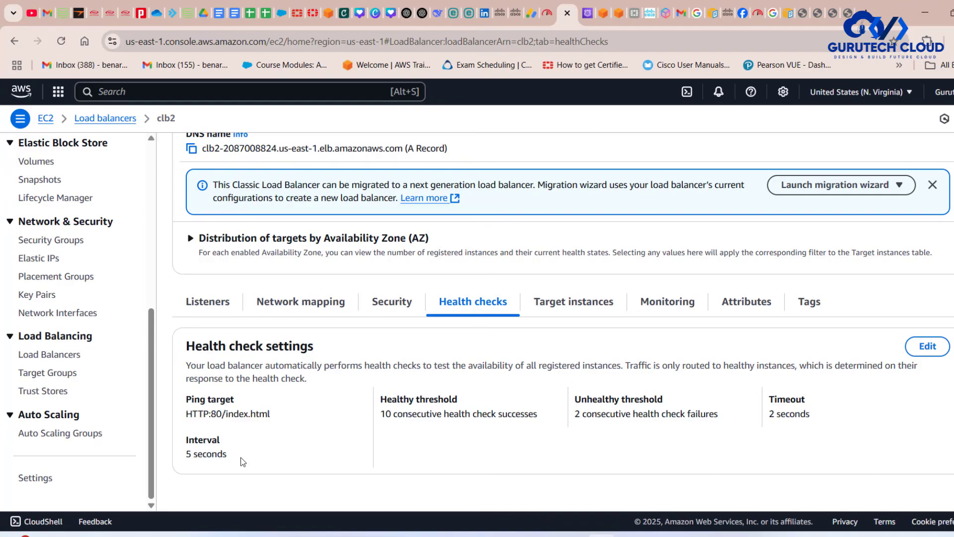
pyautogui.moveTo(241, 457); pyautogui.dragTo(147, 458)
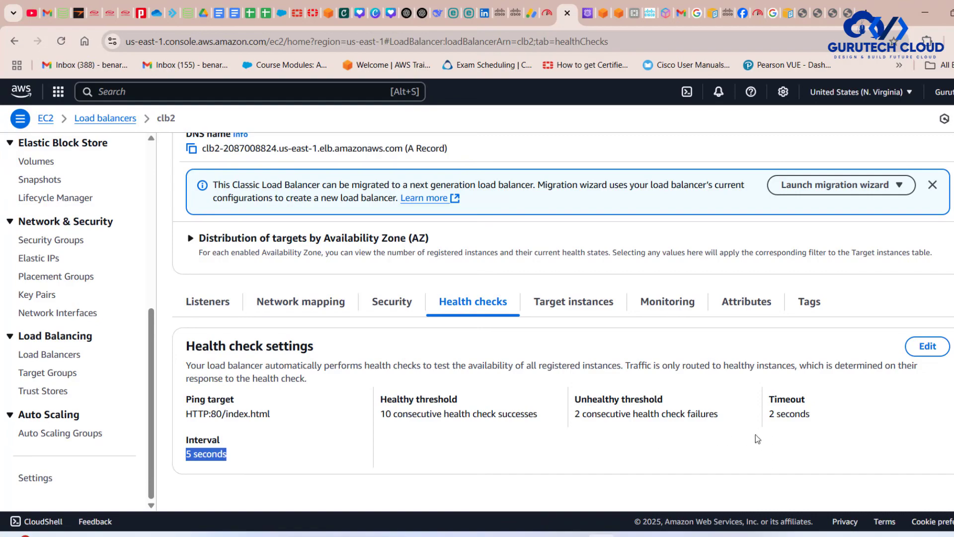
pyautogui.moveTo(732, 419); pyautogui.dragTo(569, 417)
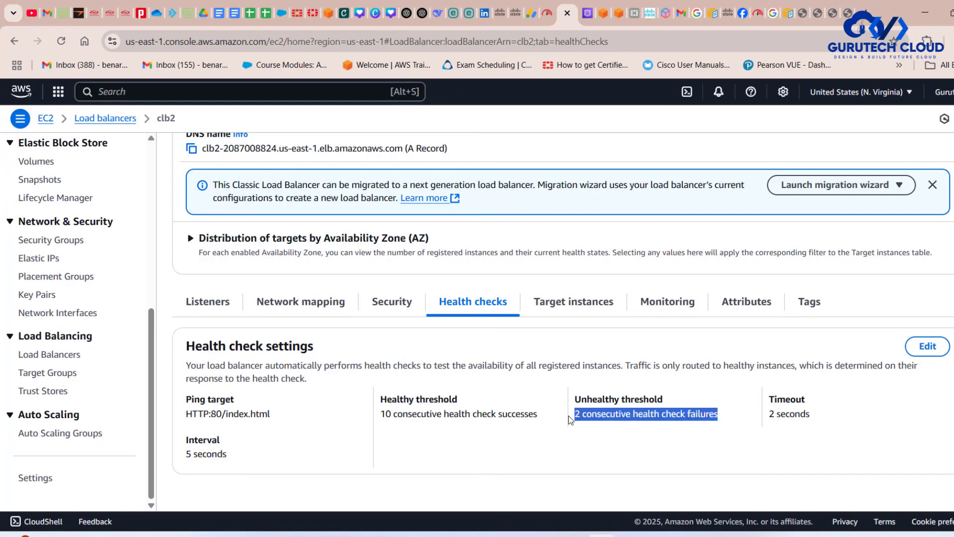
pyautogui.moveTo(556, 422); pyautogui.dragTo(381, 419)
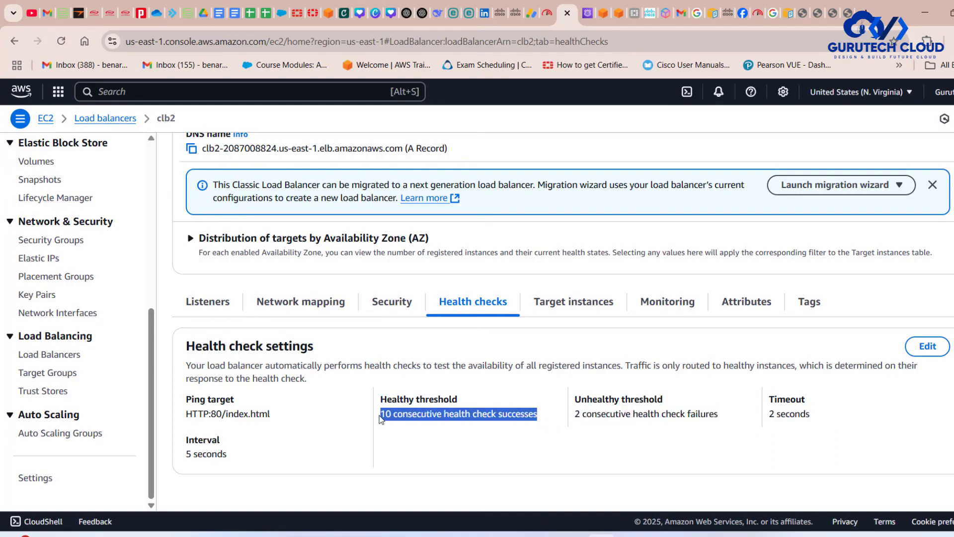
# - Show clb2's target instances and widen the health status description column to read each instance's status
pyautogui.click(566, 304)
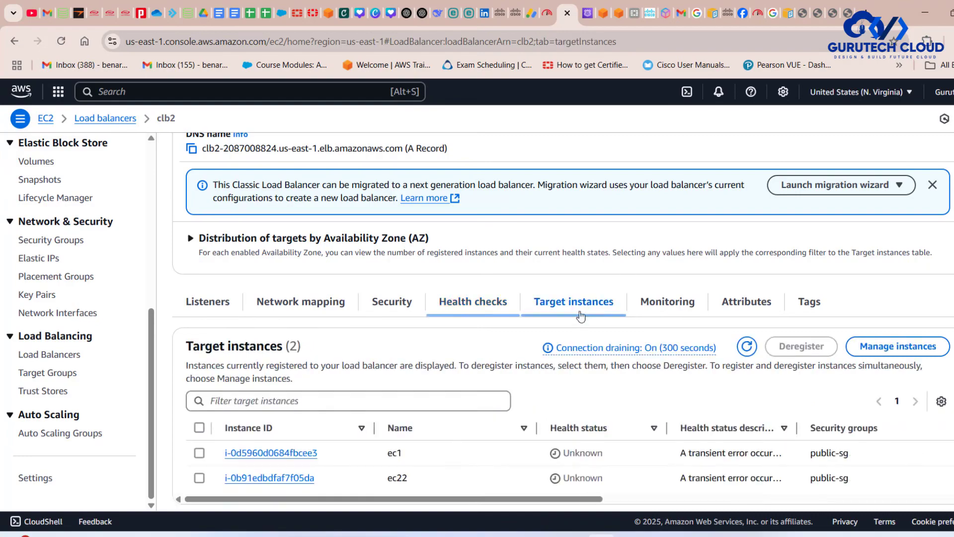
pyautogui.scroll(-1, 603, 347)
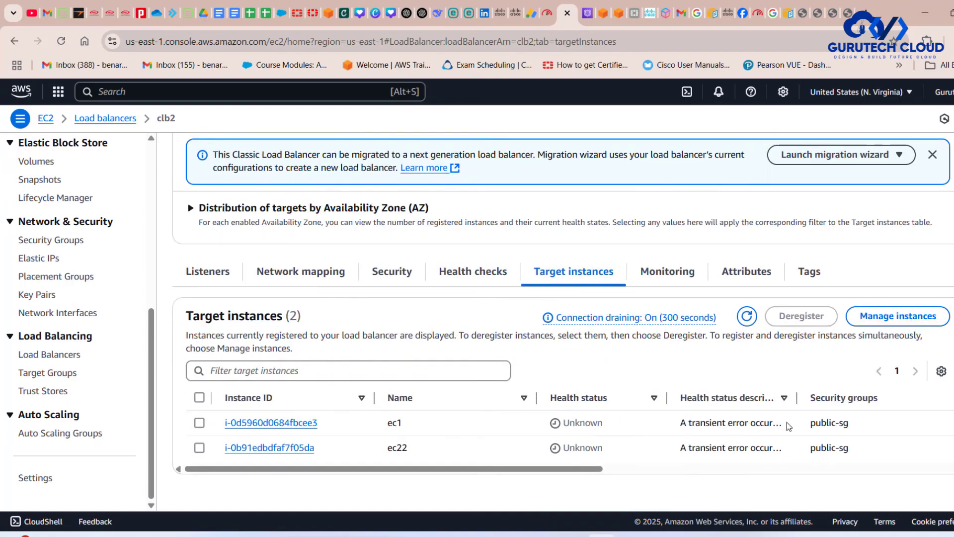
pyautogui.moveTo(796, 397)
pyautogui.mouseDown()
pyautogui.moveTo(919, 392)
pyautogui.moveTo(851, 396)
pyautogui.mouseUp()
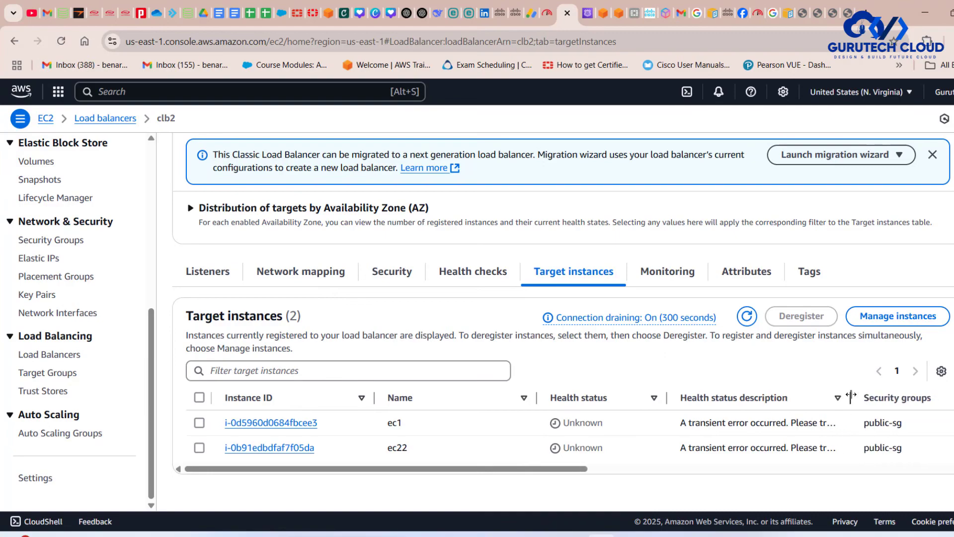
# - Refresh clb2's target instances and check the health status of ec1 and ec22
pyautogui.click(746, 316)
pyautogui.moveTo(592, 468)
pyautogui.mouseDown()
pyautogui.moveTo(829, 488)
pyautogui.moveTo(564, 466)
pyautogui.mouseUp()
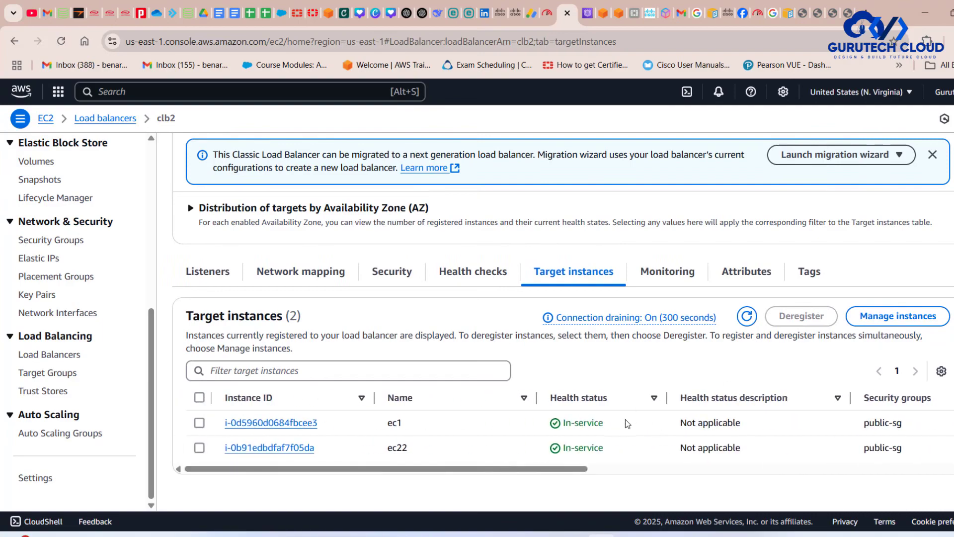
pyautogui.click(745, 317)
pyautogui.moveTo(586, 468)
pyautogui.mouseDown()
pyautogui.moveTo(753, 469)
pyautogui.moveTo(587, 468)
pyautogui.mouseUp()
# - Review clb2's monitoring graphs for host health, latency, requests and 5XX errors
pyautogui.click(667, 272)
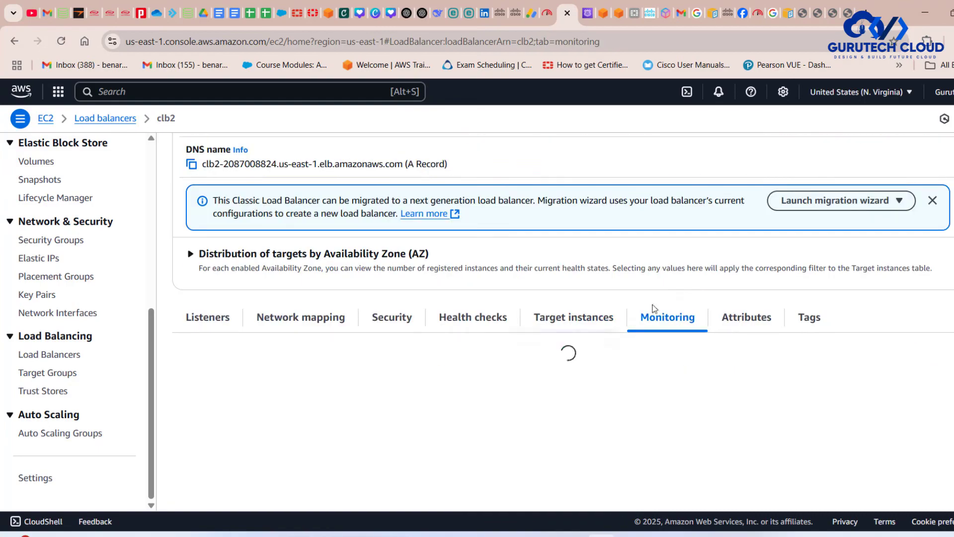
pyautogui.scroll(-3, 523, 375)
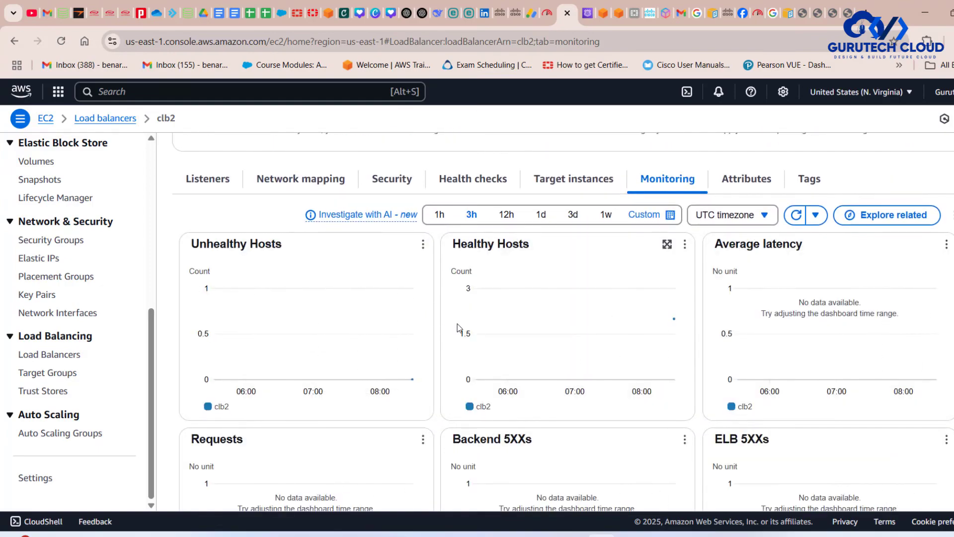
pyautogui.scroll(-5, 816, 415)
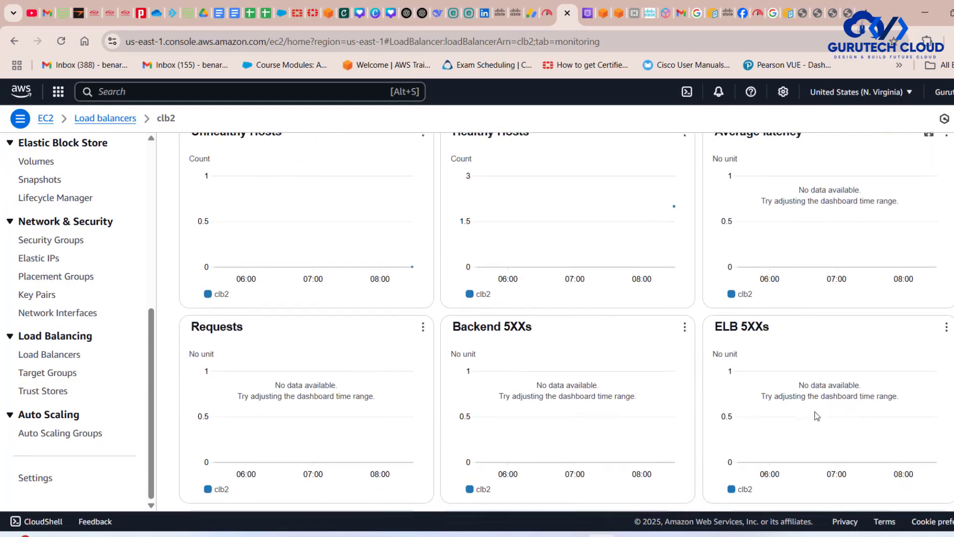
pyautogui.scroll(6, 816, 416)
pyautogui.scroll(7, 817, 415)
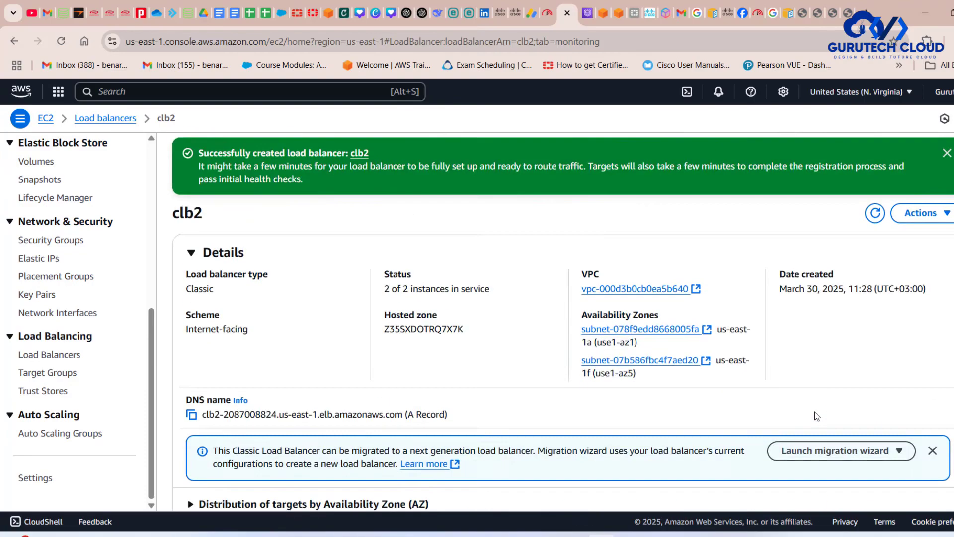
# - Review clb2's attributes, including idle timeout, connection draining, desync mitigation mode and cross-zone load balancing
pyautogui.scroll(-5, 786, 354)
pyautogui.click(755, 312)
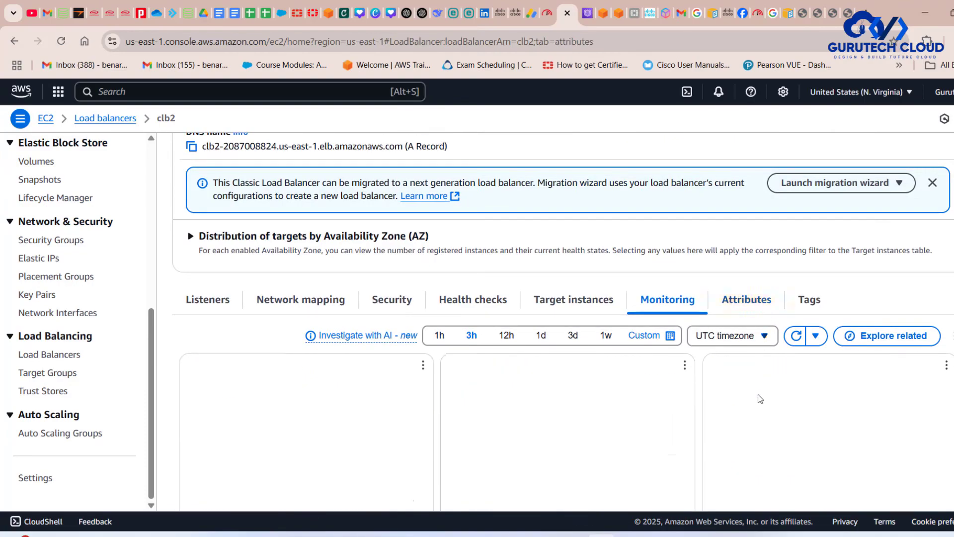
pyautogui.scroll(-3, 770, 431)
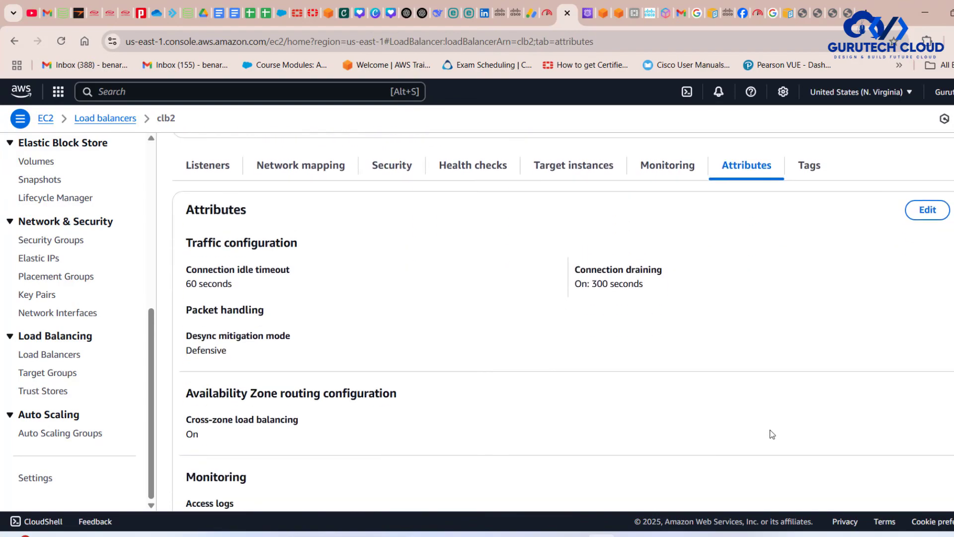
pyautogui.scroll(-2, 770, 430)
pyautogui.scroll(3, 771, 430)
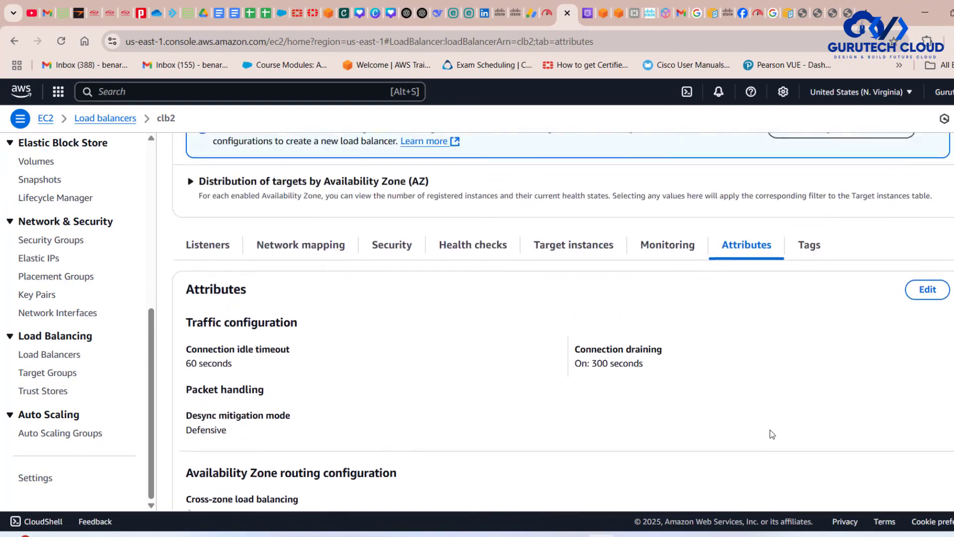
pyautogui.scroll(6, 770, 430)
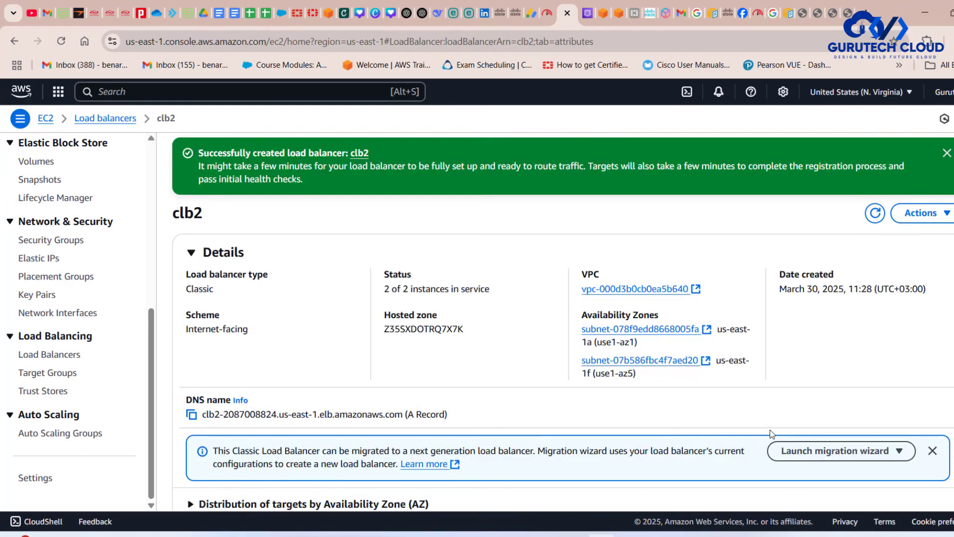
# - Check the instance status in clb2's details and consult the draw.io architecture diagram for the connection paths
pyautogui.scroll(-1, 770, 430)
pyautogui.moveTo(494, 258); pyautogui.dragTo(384, 260)
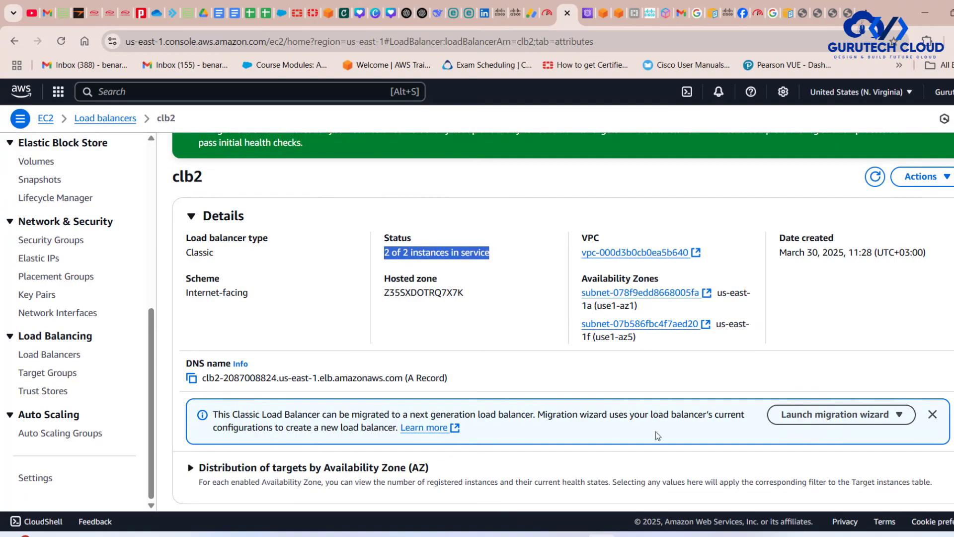
pyautogui.click(658, 536)
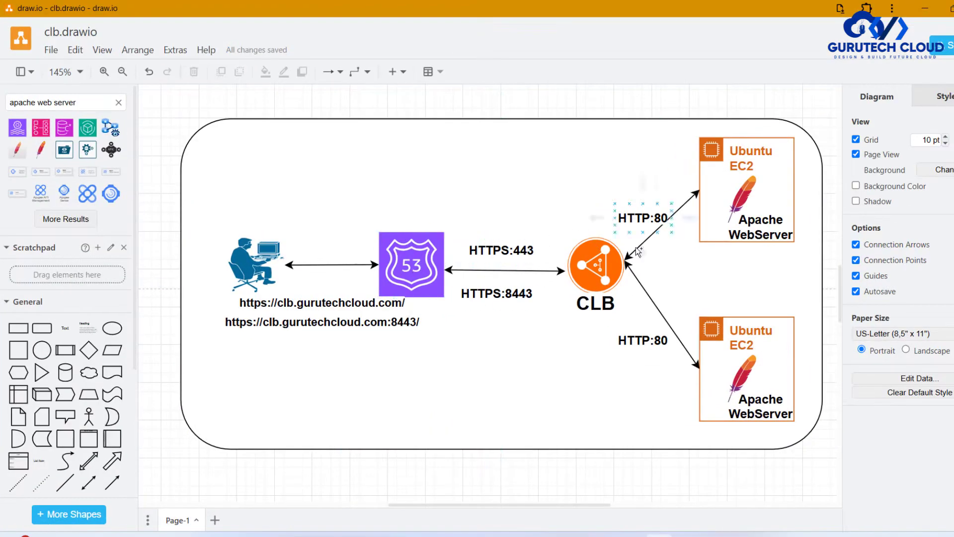
pyautogui.click(924, 9)
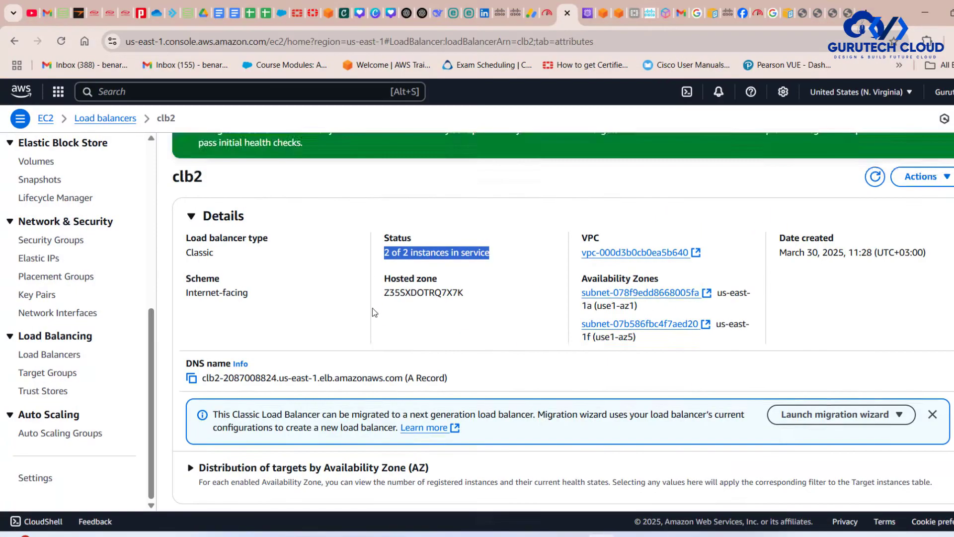
pyautogui.click(192, 334)
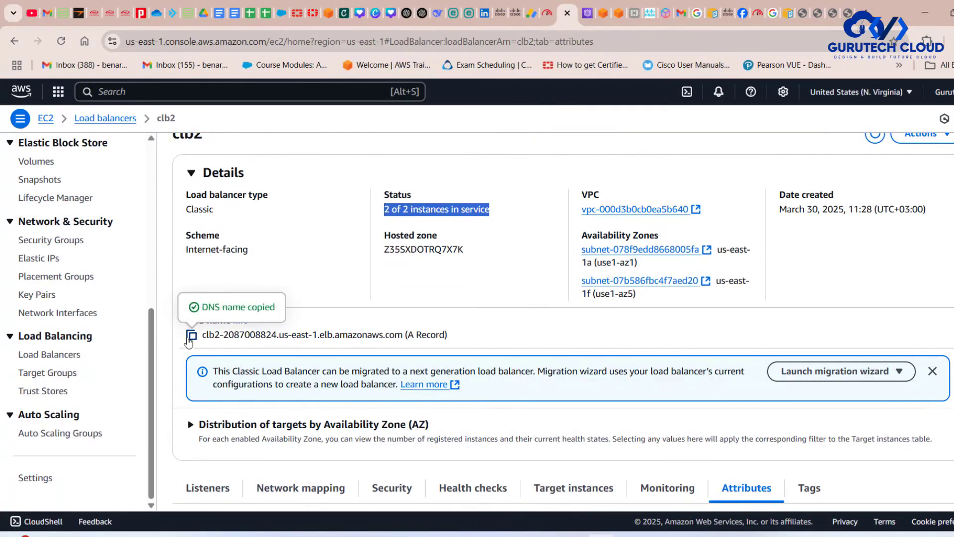
pyautogui.click(865, 13)
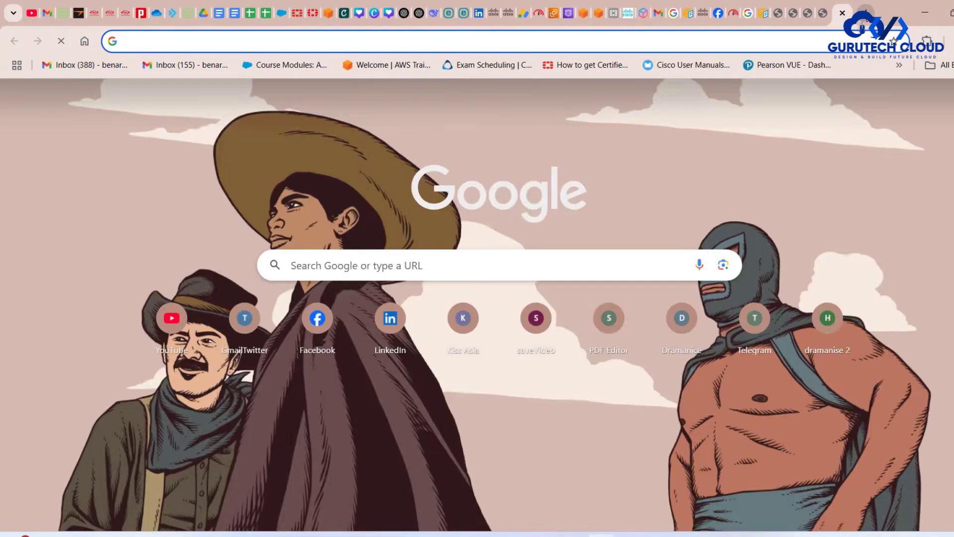
pyautogui.write('htpps')
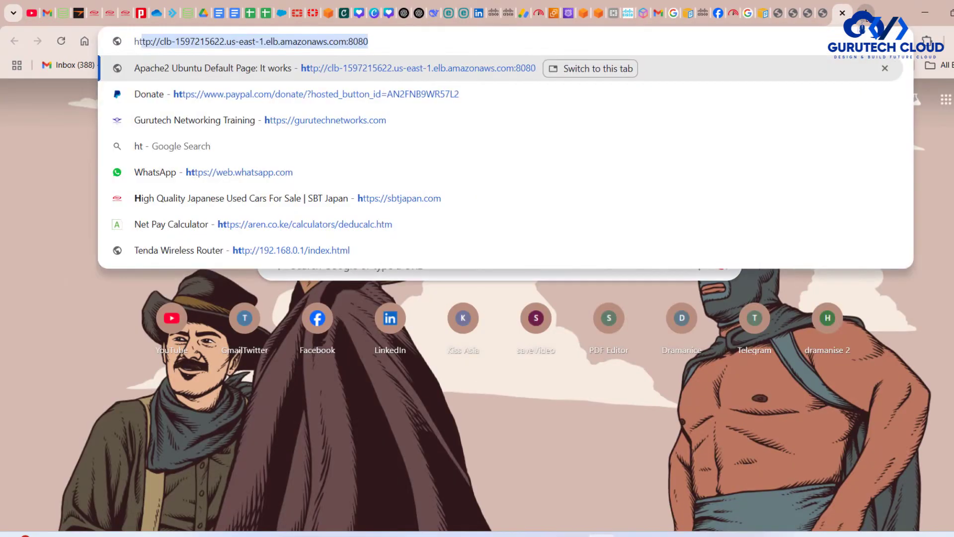
pyautogui.press('BackSpace')
pyautogui.press('BackSpace')
pyautogui.press('BackSpace')
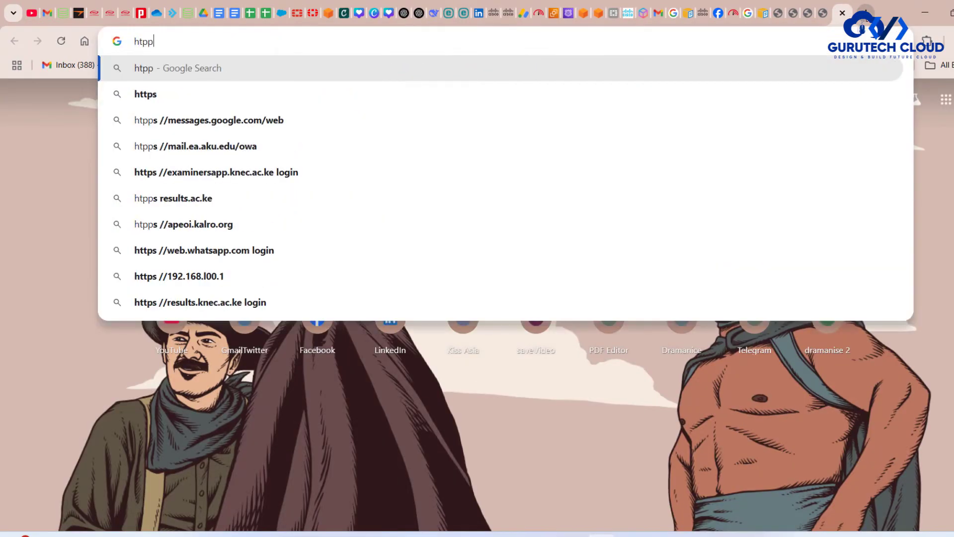
pyautogui.write('t')
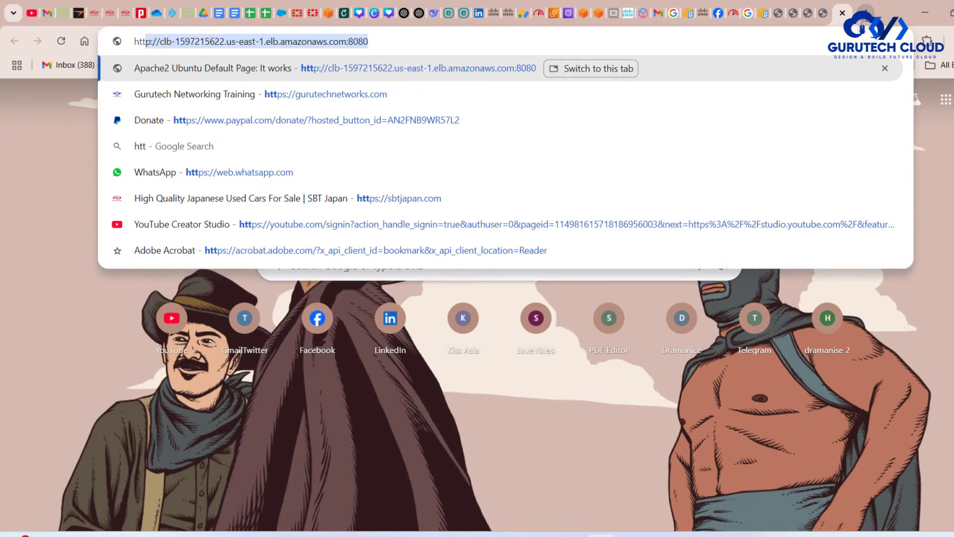
pyautogui.write('ps:/')
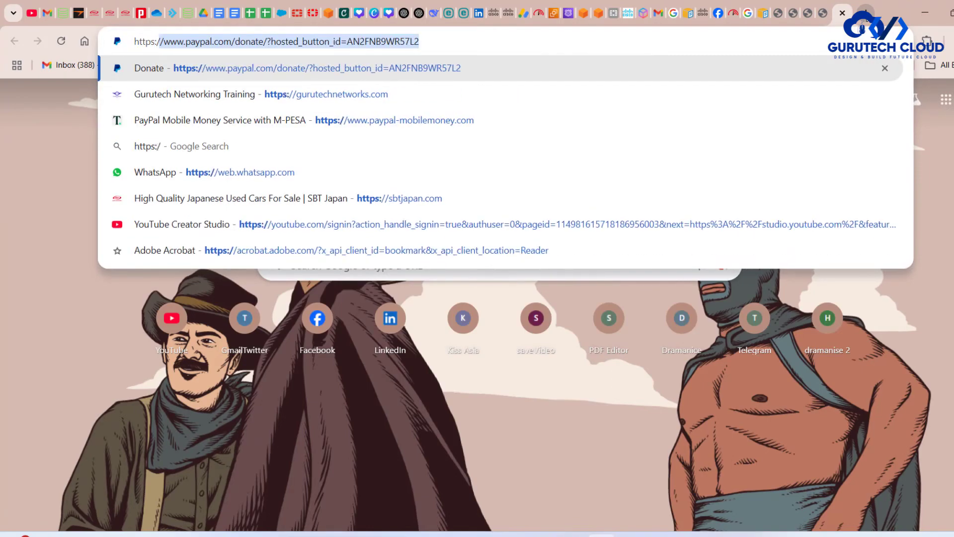
pyautogui.write('/')
pyautogui.hotkey('ctrl', 'v')
pyautogui.press('Return')
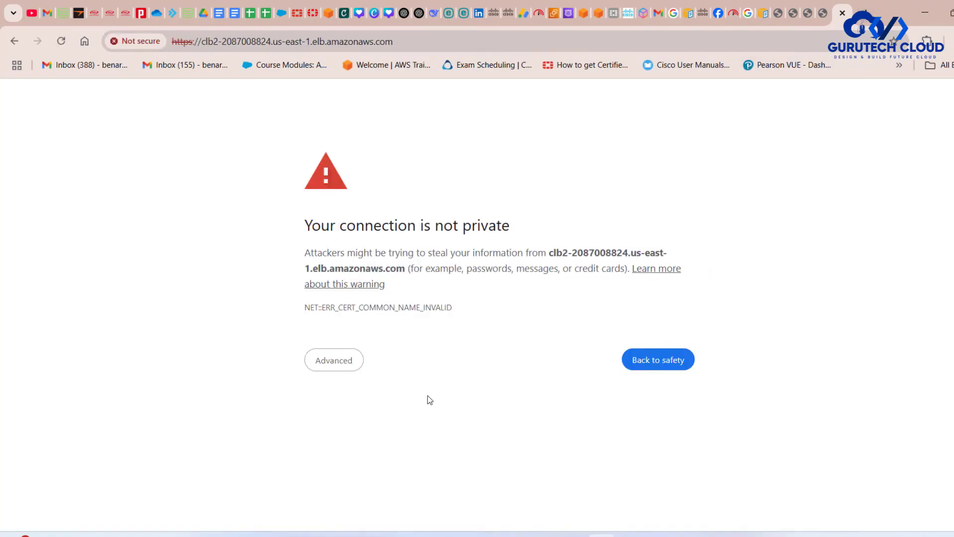
# - Compare the requested host name with the certificate's domain in the advanced privacy warning and proceed to the site anyway
pyautogui.click(343, 364)
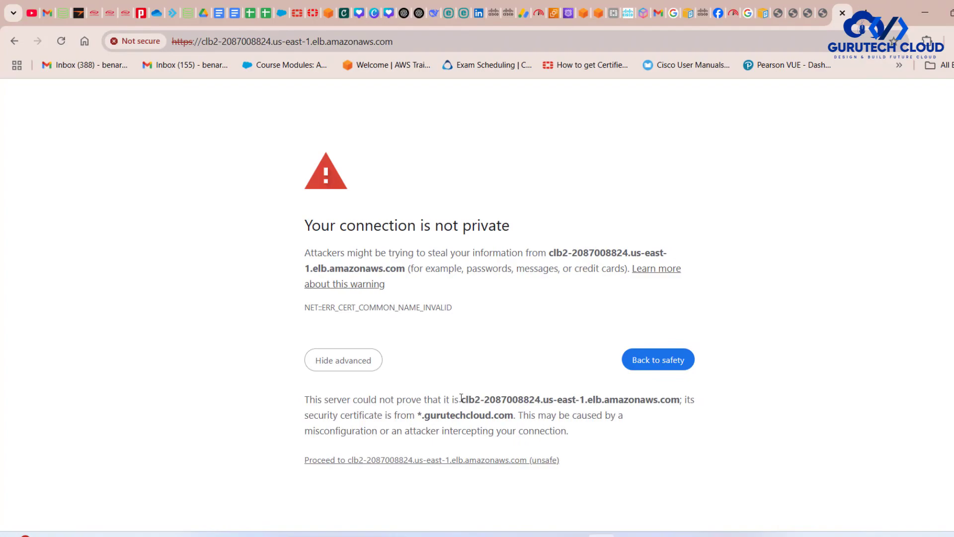
pyautogui.moveTo(461, 398); pyautogui.dragTo(679, 394)
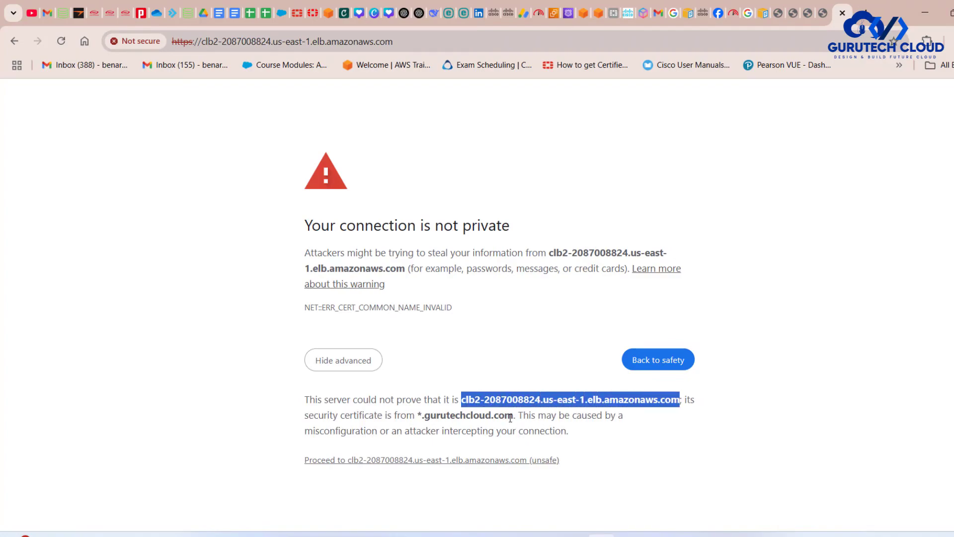
pyautogui.moveTo(515, 415); pyautogui.dragTo(416, 413)
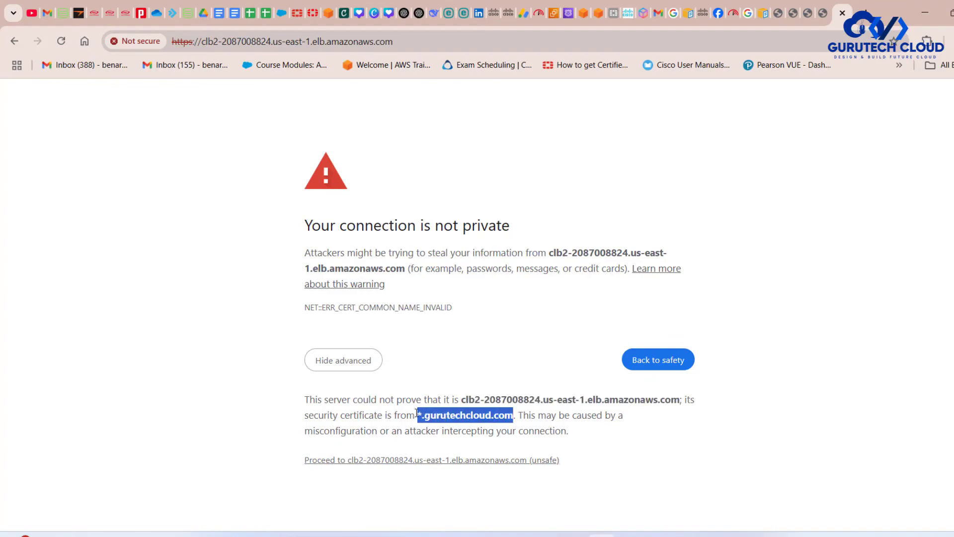
pyautogui.click(434, 461)
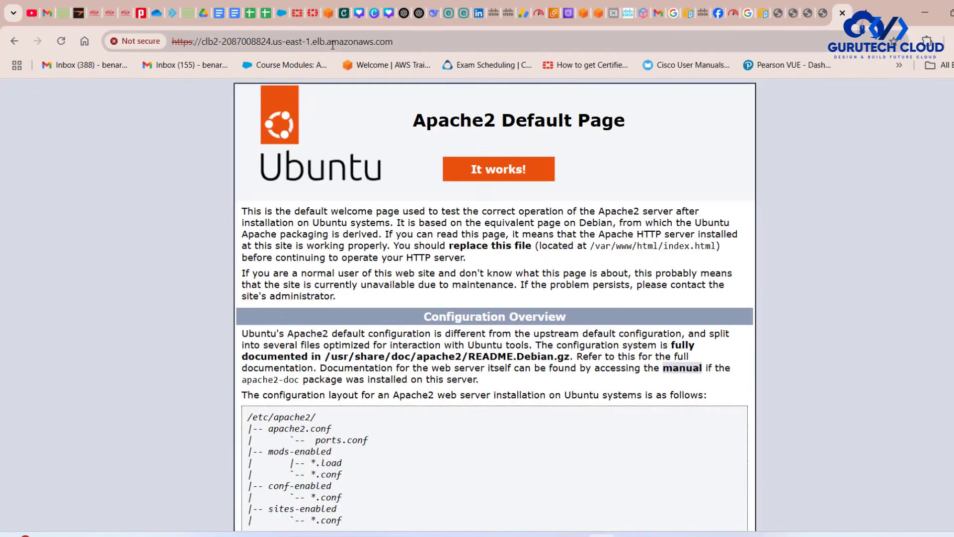
# - Test the second HTTPS listener by adding port 8443 to clb2's address and loading the page
pyautogui.click(332, 45)
pyautogui.click(417, 42)
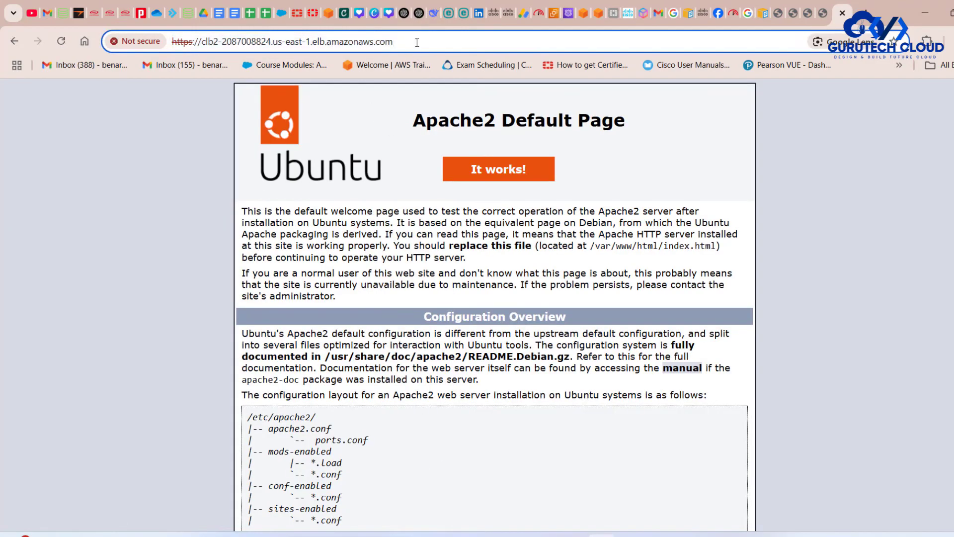
pyautogui.write(':844')
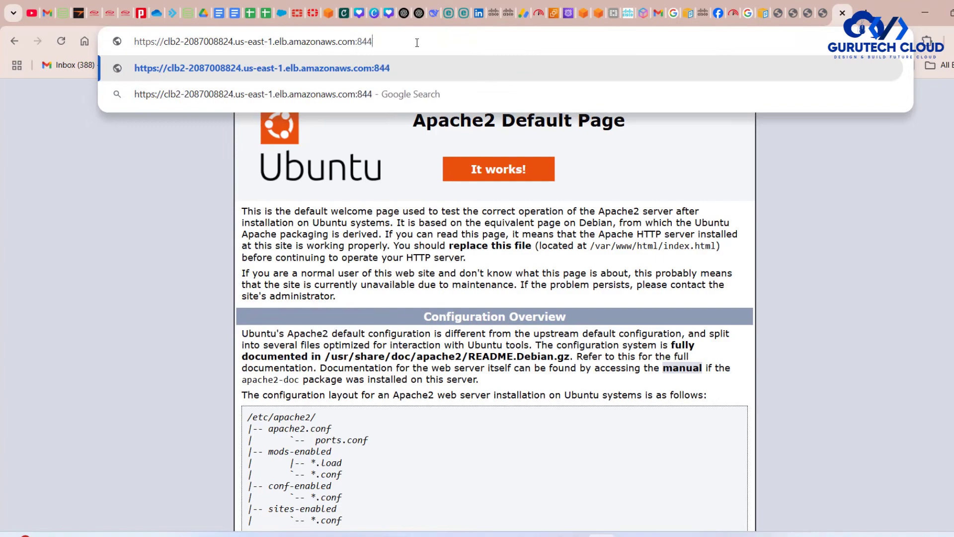
pyautogui.write('3')
pyautogui.press('Return')
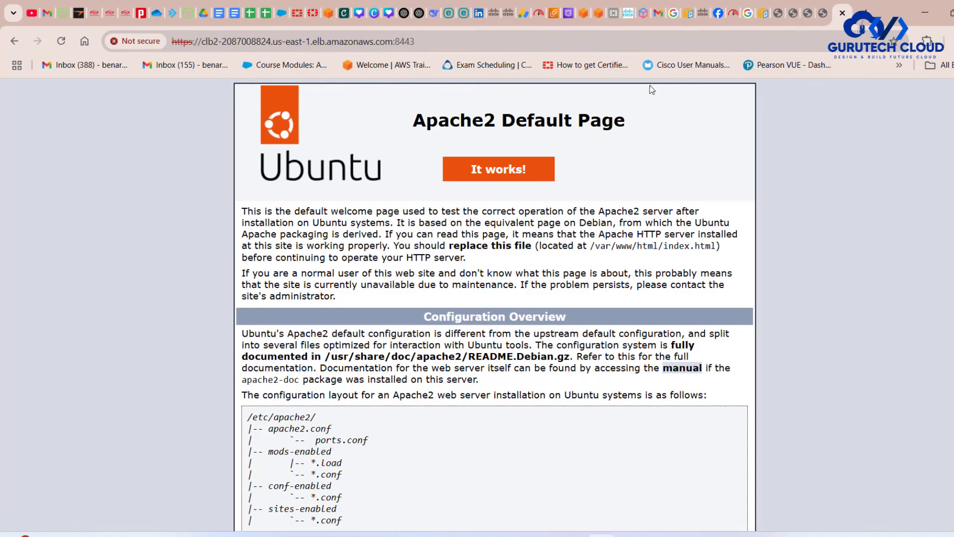
# - Inspect the common name in the site's certificate details and close the certificate viewer
pyautogui.click(142, 41)
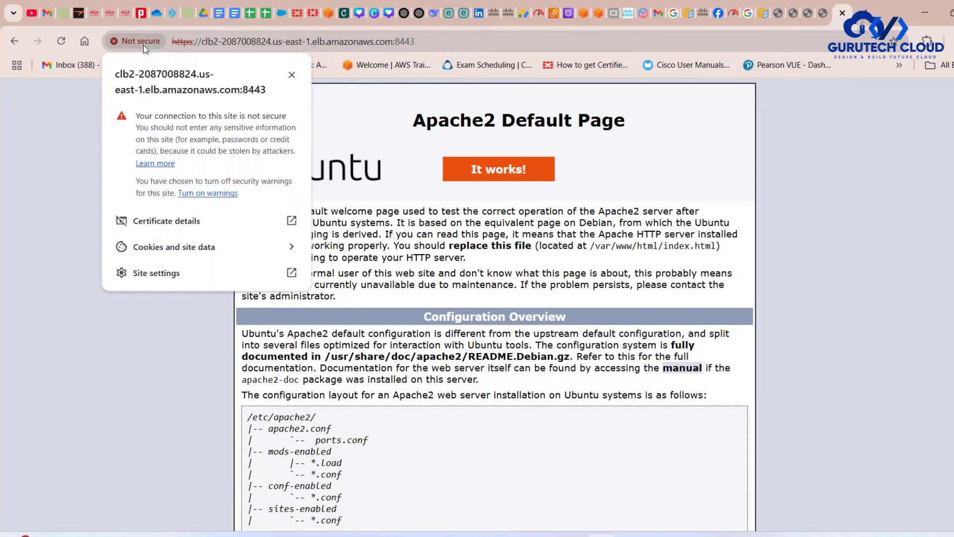
pyautogui.click(282, 225)
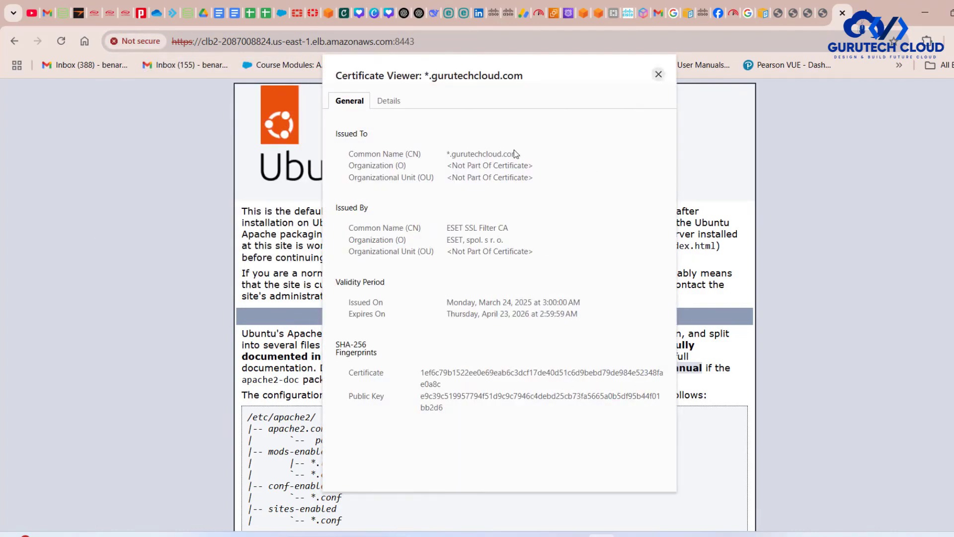
pyautogui.moveTo(453, 158); pyautogui.dragTo(449, 155)
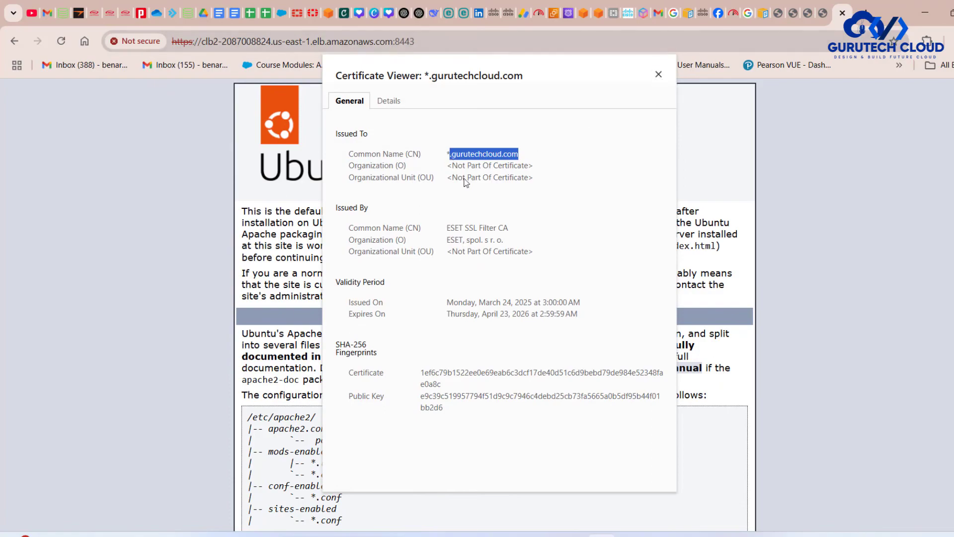
pyautogui.click(659, 74)
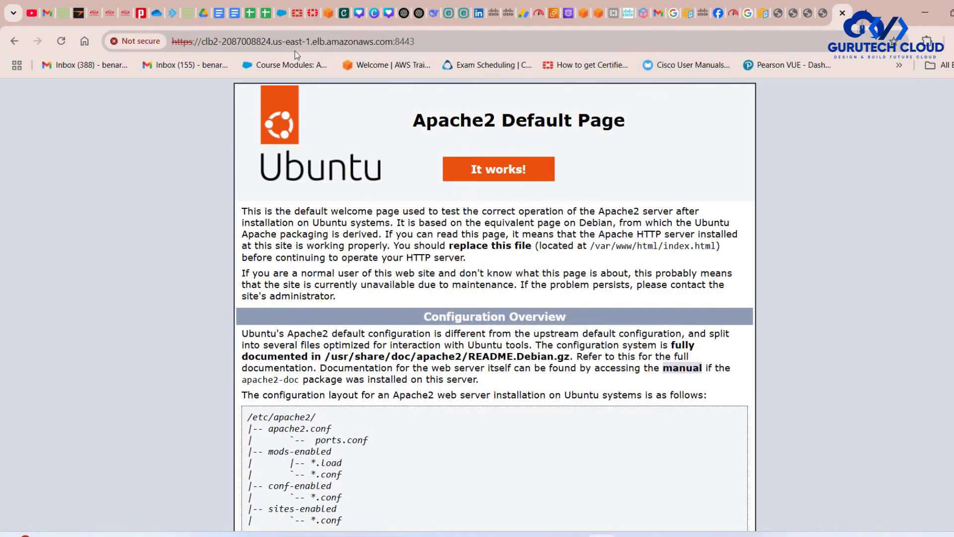
# - Compare the elb.amazonaws.com domain in the page address with the common name in the reopened certificate
pyautogui.moveTo(313, 44); pyautogui.dragTo(391, 44)
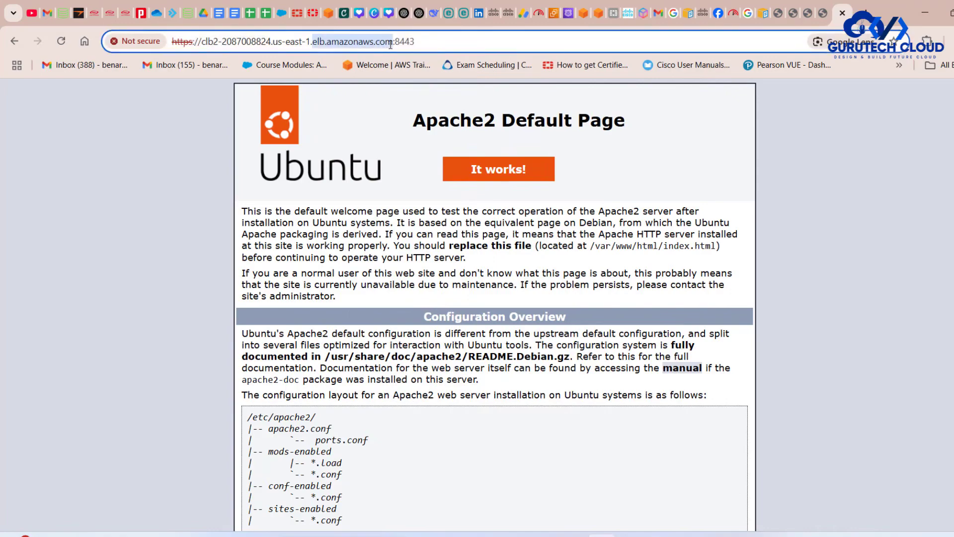
pyautogui.click(181, 41)
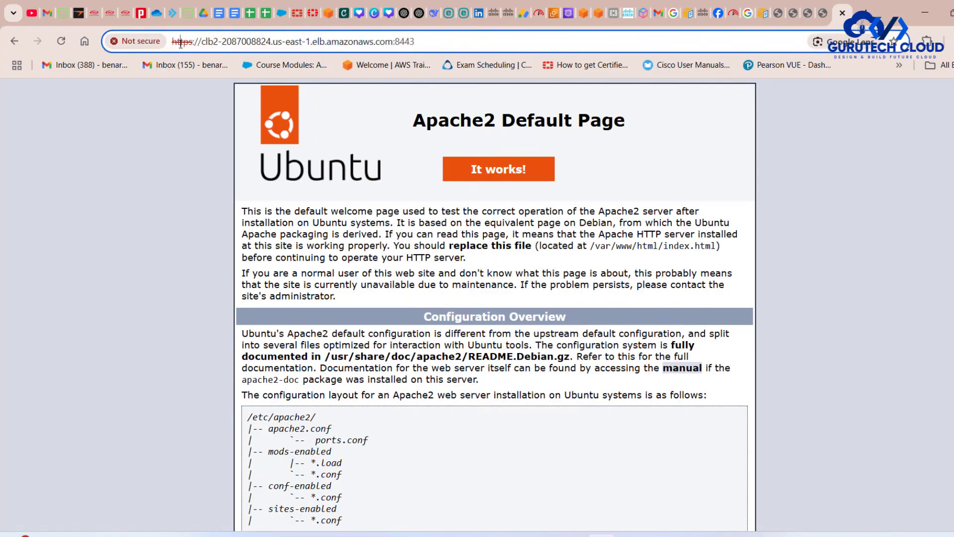
pyautogui.click(135, 40)
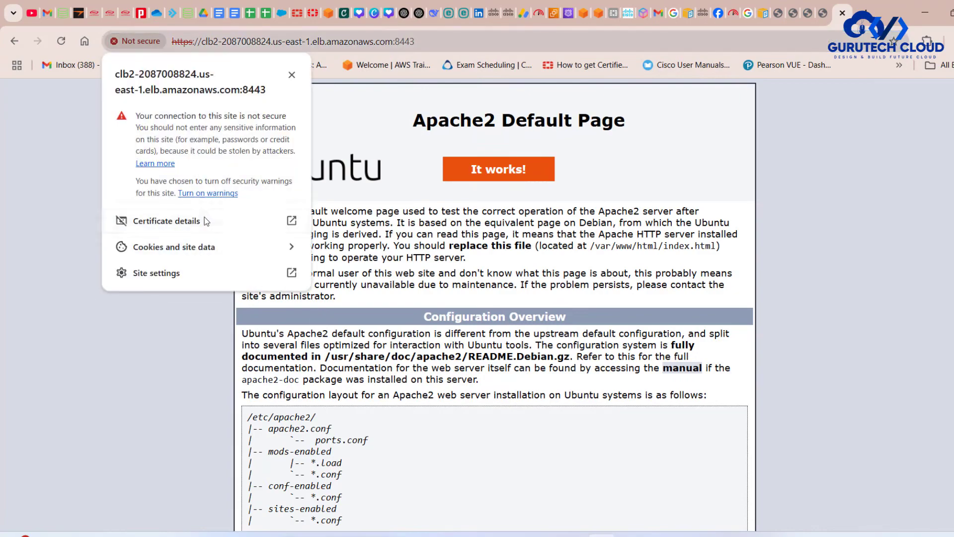
pyautogui.click(205, 220)
pyautogui.moveTo(515, 158); pyautogui.dragTo(453, 159)
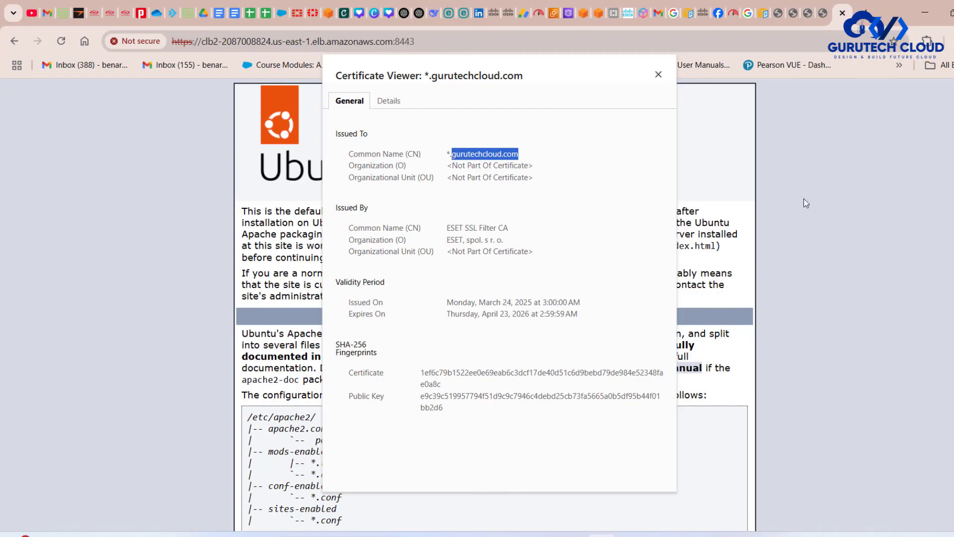
# - Start a new record named clb2 in the gurutechcloud.com hosted zone and enable Alias for it
pyautogui.click(568, 10)
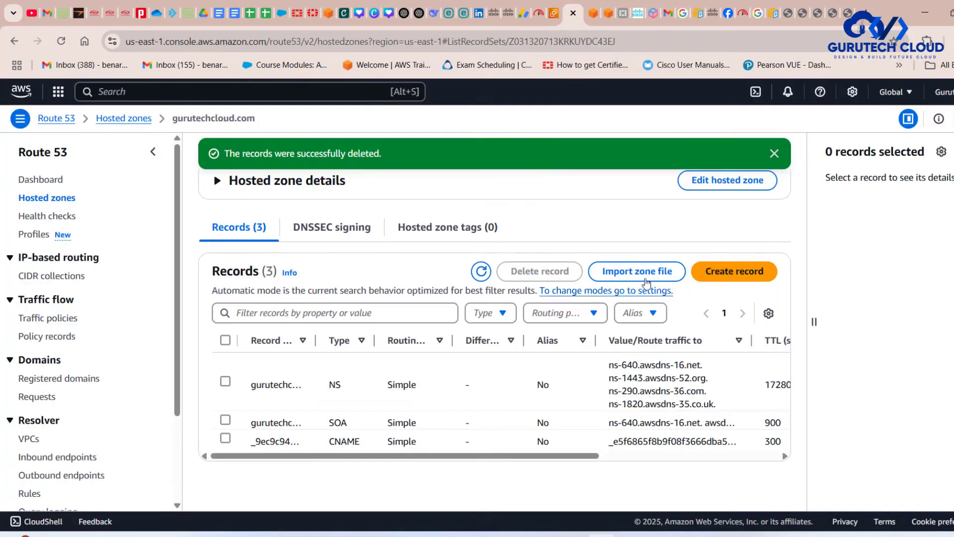
pyautogui.click(727, 272)
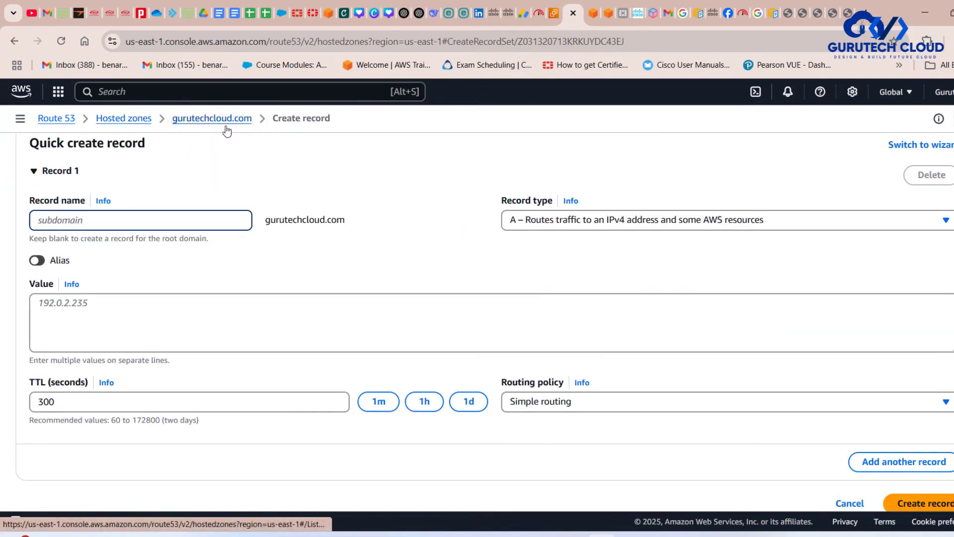
pyautogui.write('clb2')
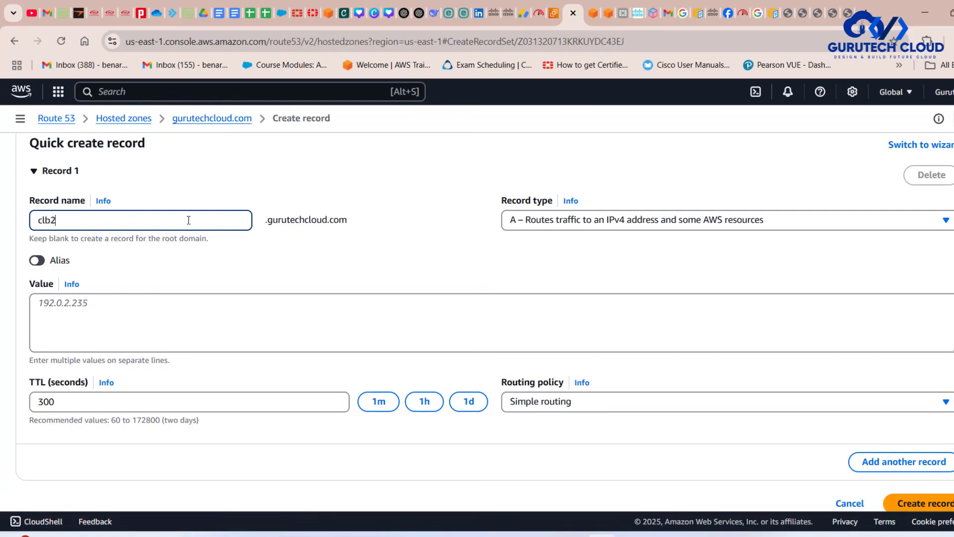
pyautogui.click(38, 263)
pyautogui.click(37, 261)
# - Set the alias endpoint to Alias to Application and Classic Load Balancer in the US East (N. Virginia) region
pyautogui.click(96, 303)
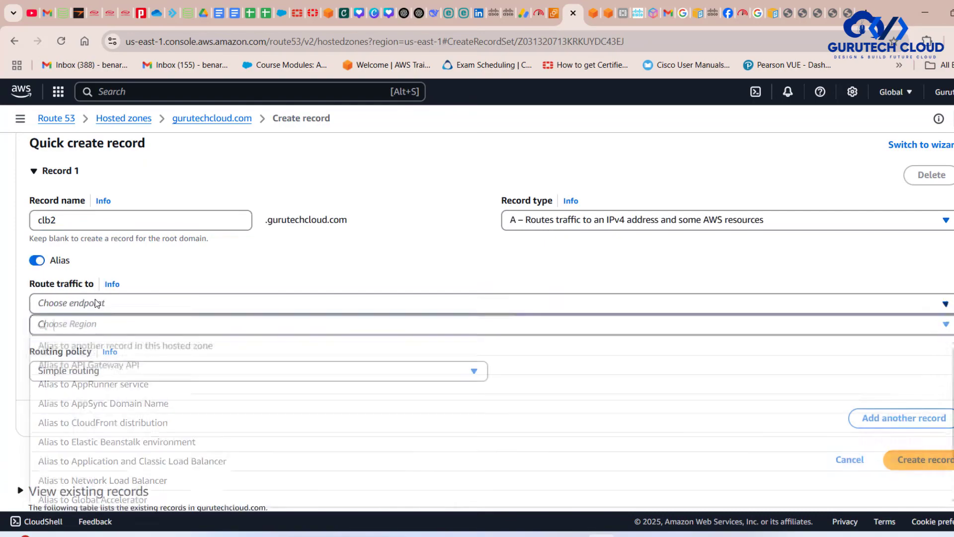
pyautogui.write('cla')
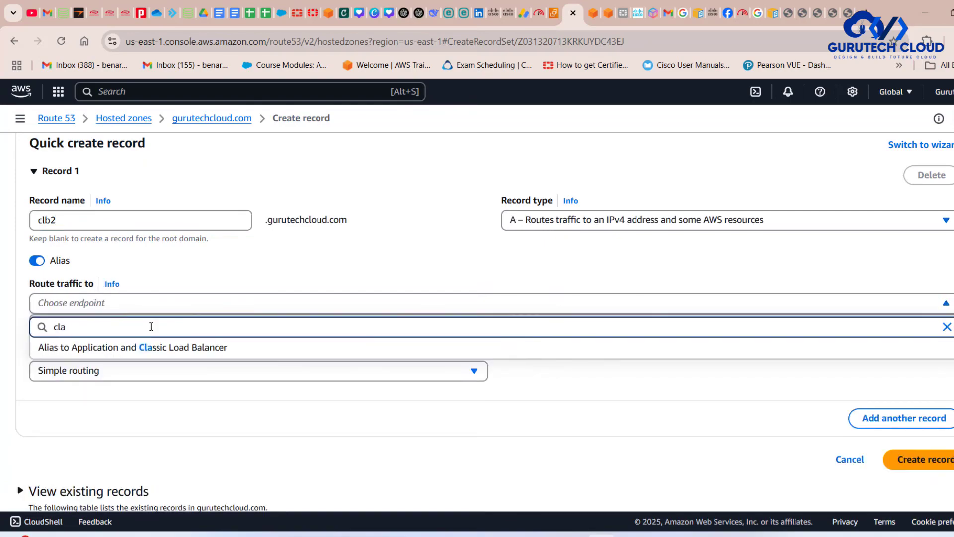
pyautogui.click(177, 350)
pyautogui.click(92, 326)
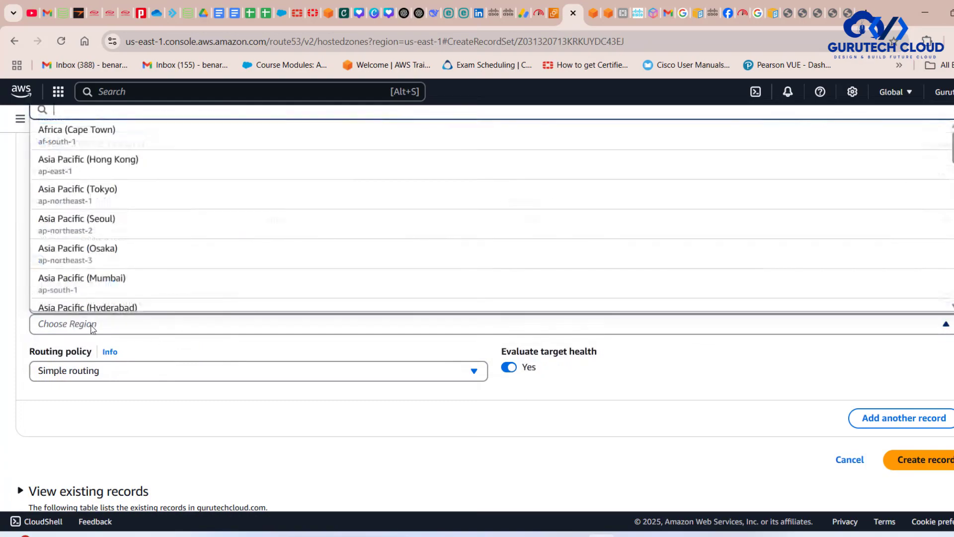
pyautogui.write('us')
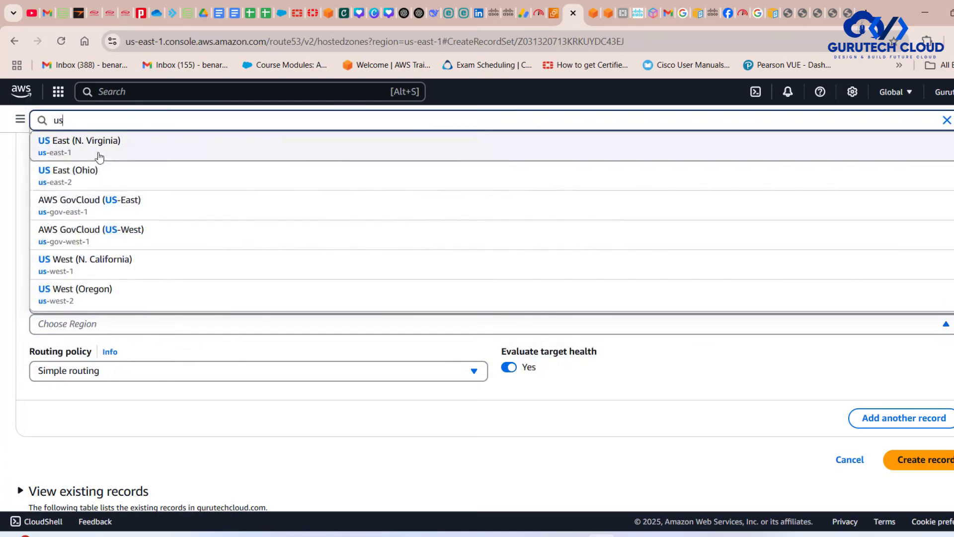
pyautogui.click(99, 157)
# - Choose clb2's dualstack DNS name as the alias target and create the A record with simple routing
pyautogui.click(554, 17)
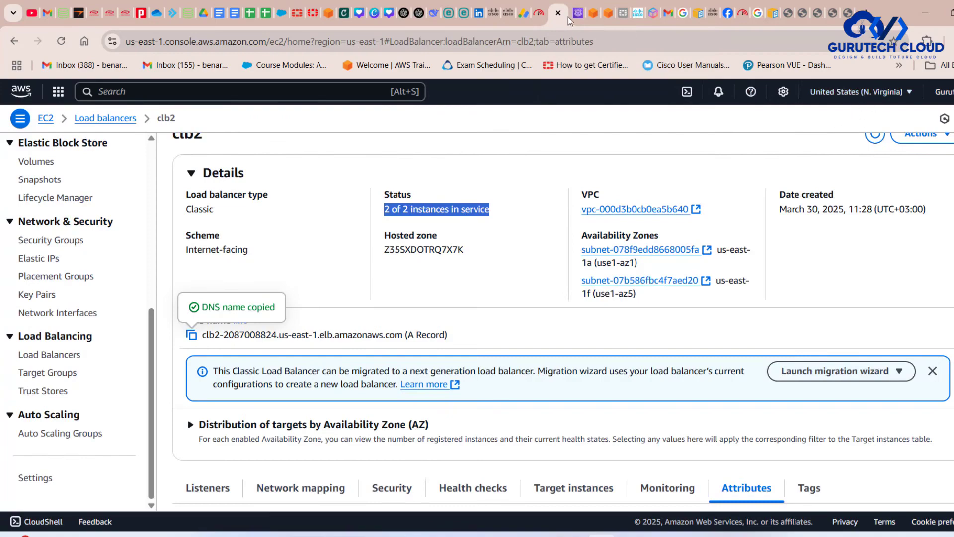
pyautogui.click(576, 16)
pyautogui.click(86, 352)
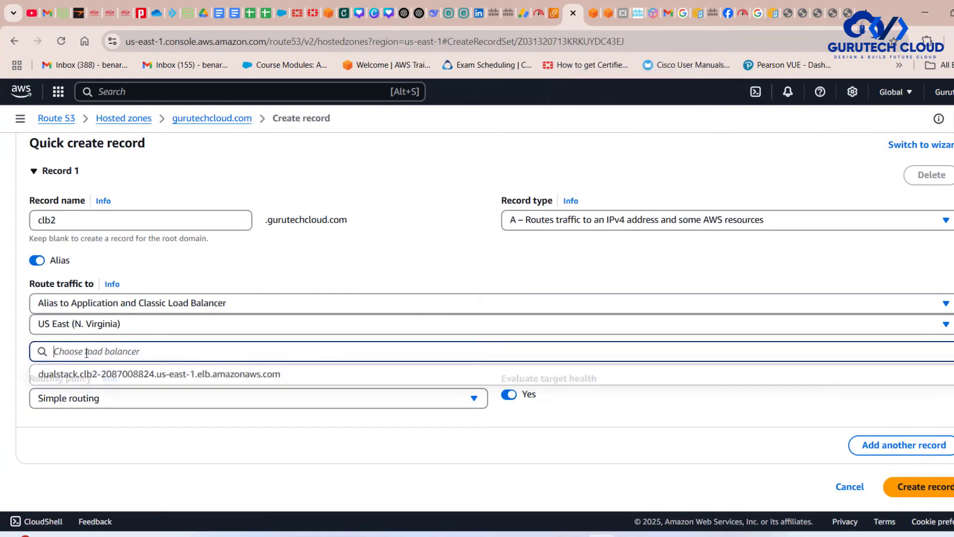
pyautogui.click(147, 381)
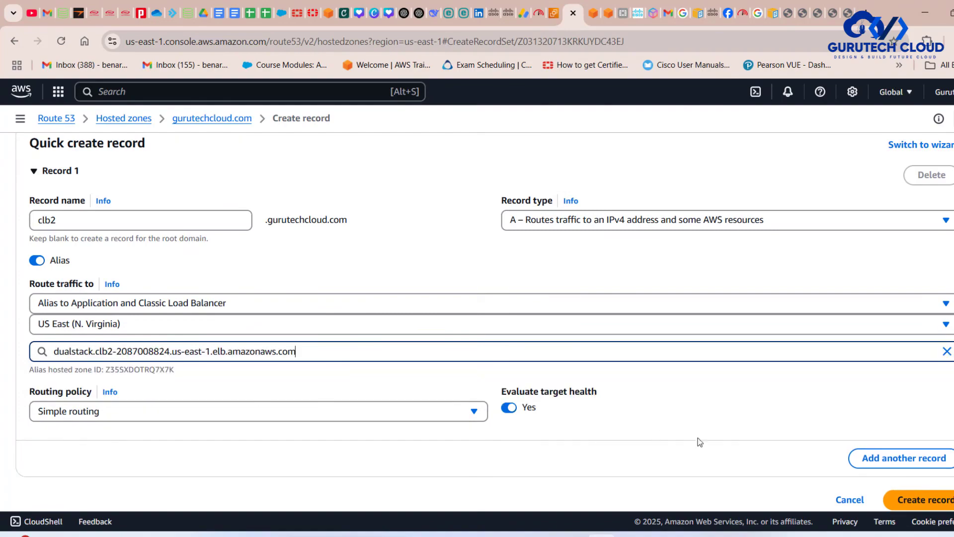
pyautogui.click(917, 503)
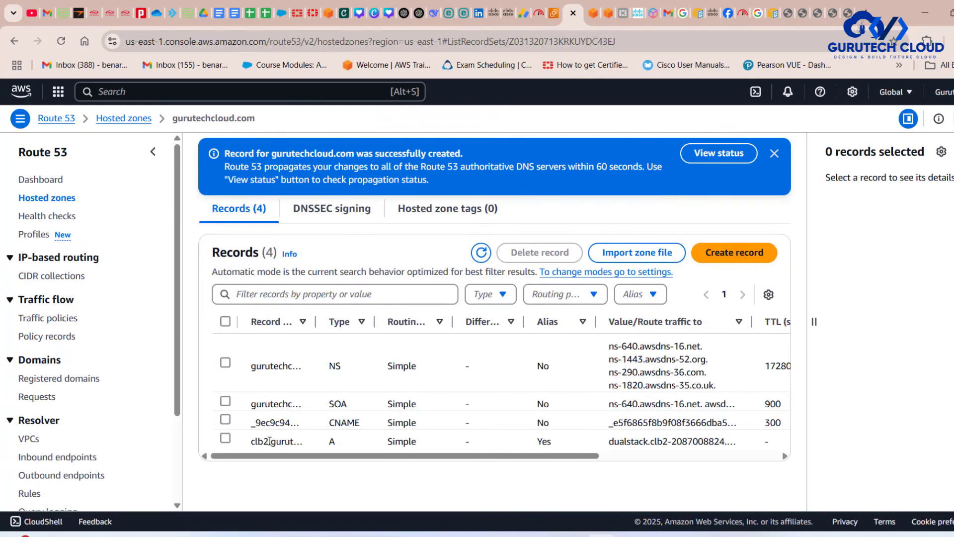
# - Review the new clb2 record's name and trace the traffic path through Route 53 and the load balancer in the draw.io diagram
pyautogui.click(225, 438)
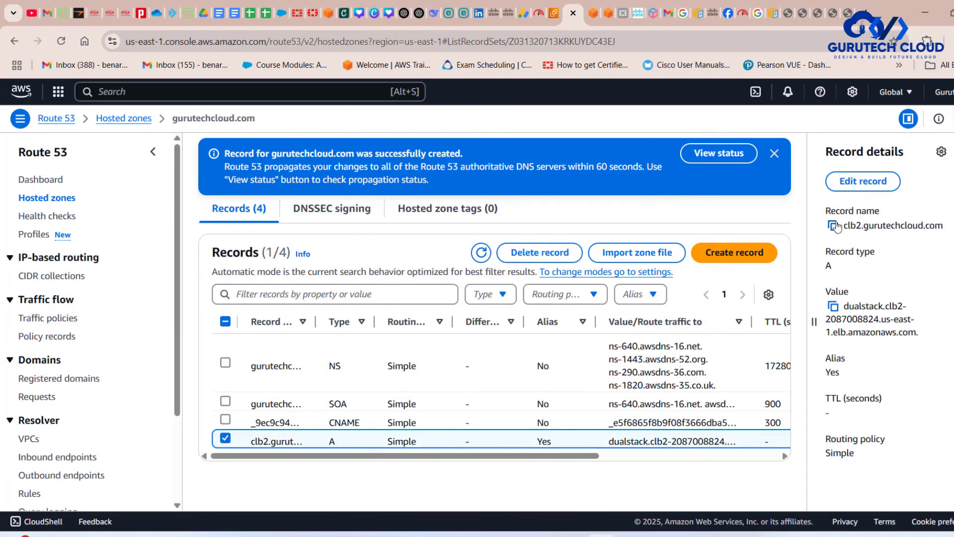
pyautogui.moveTo(844, 226); pyautogui.dragTo(943, 227)
pyautogui.click(659, 535)
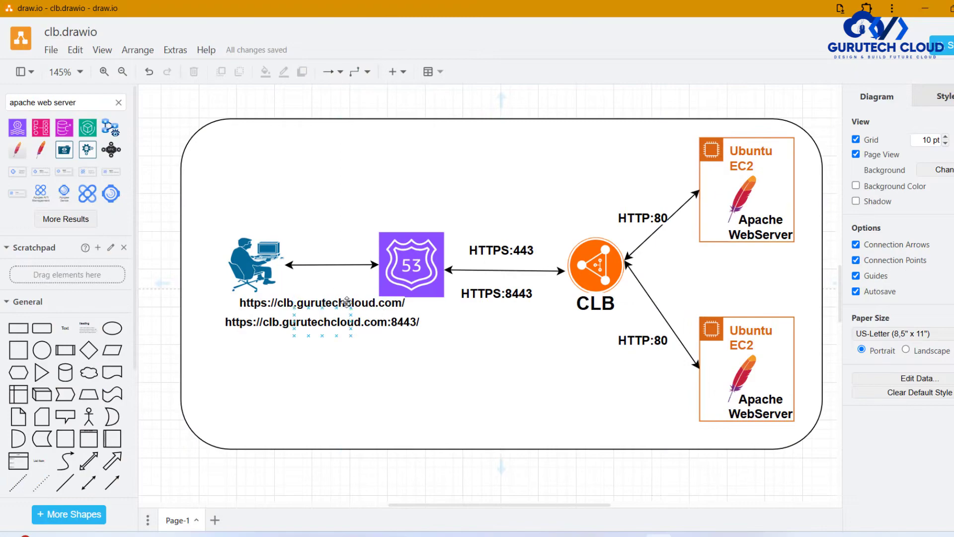
pyautogui.click(379, 331)
pyautogui.click(411, 262)
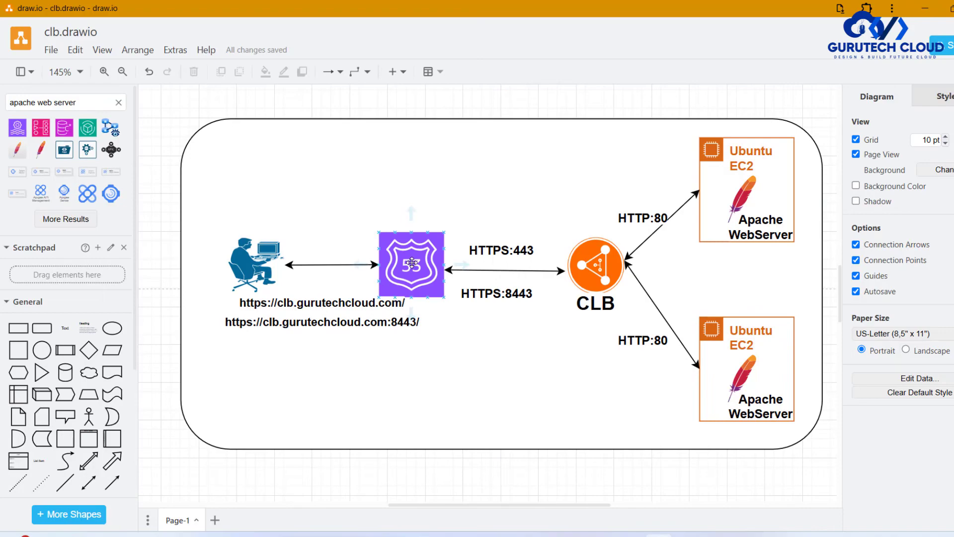
pyautogui.click(599, 268)
pyautogui.click(639, 216)
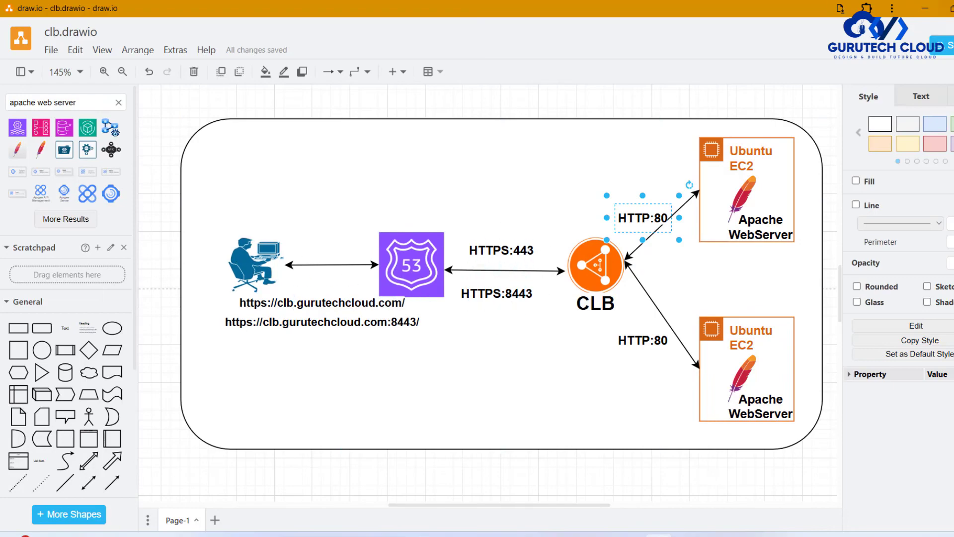
pyautogui.click(926, 7)
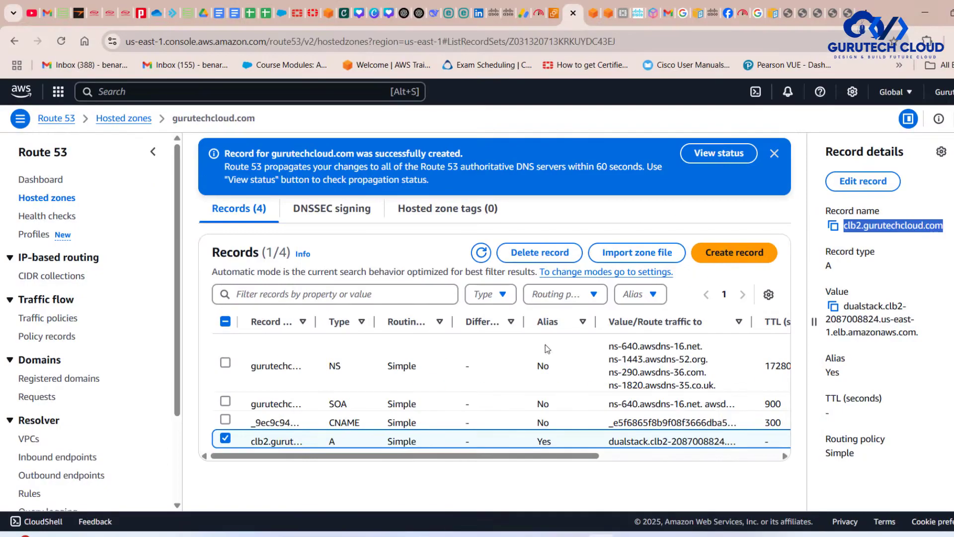
# - Check the record change's propagation status and copy the clb2 record's name from the hosted zone
pyautogui.click(724, 154)
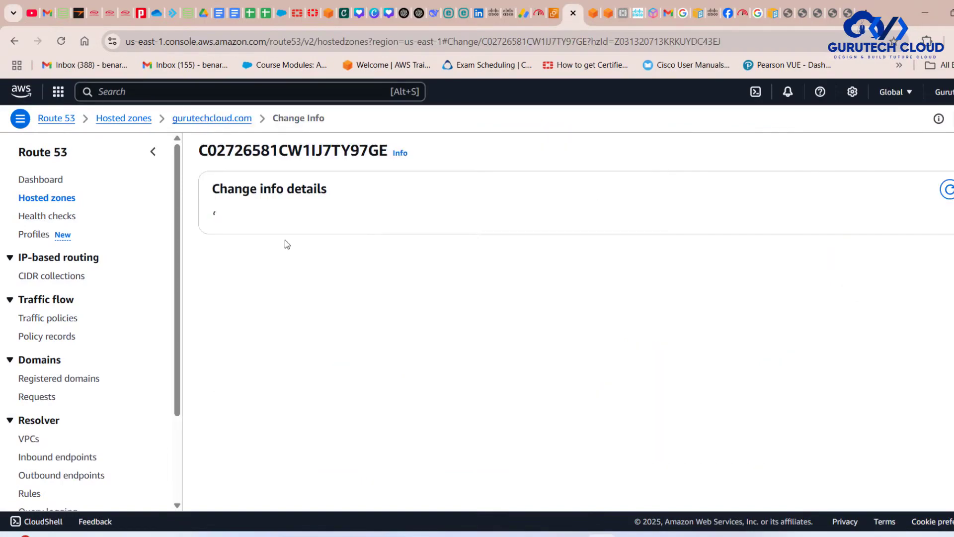
pyautogui.click(223, 118)
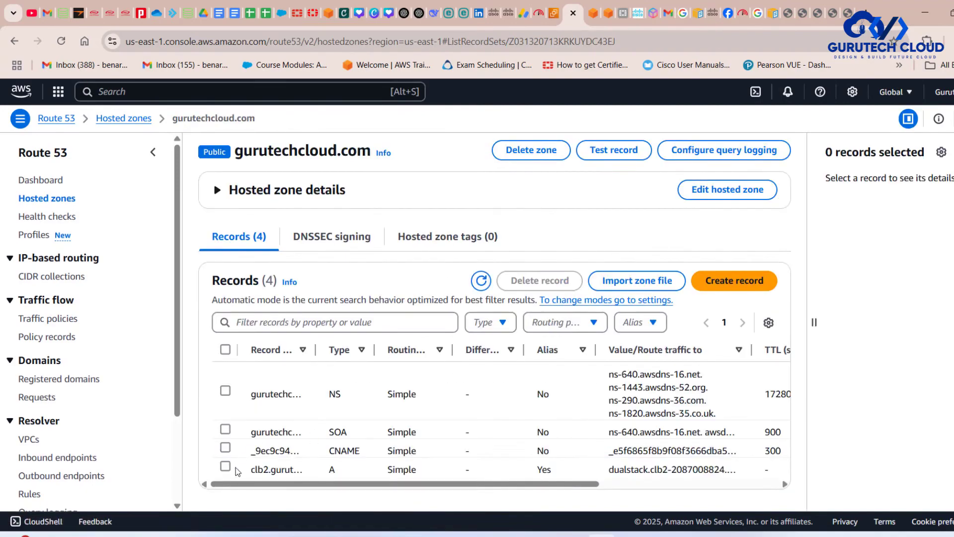
pyautogui.click(225, 466)
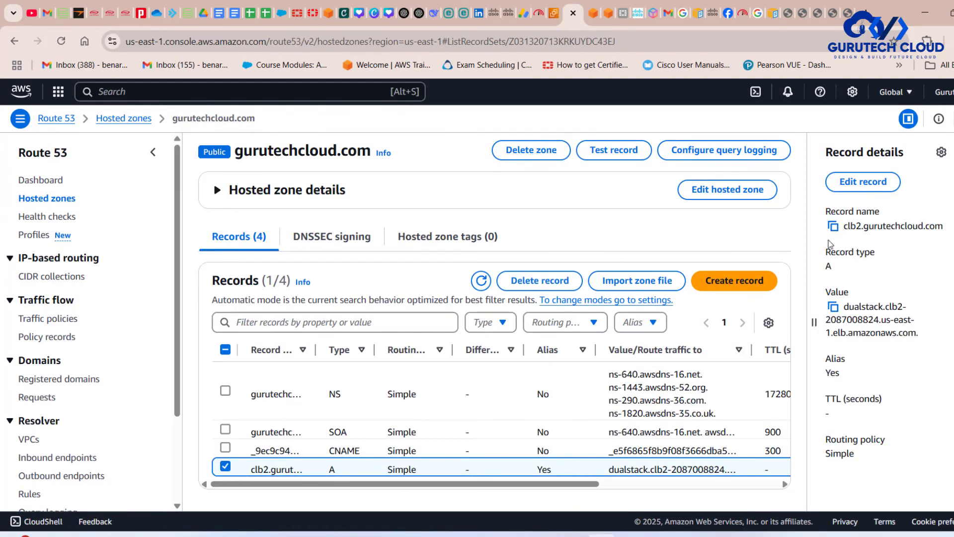
pyautogui.click(830, 226)
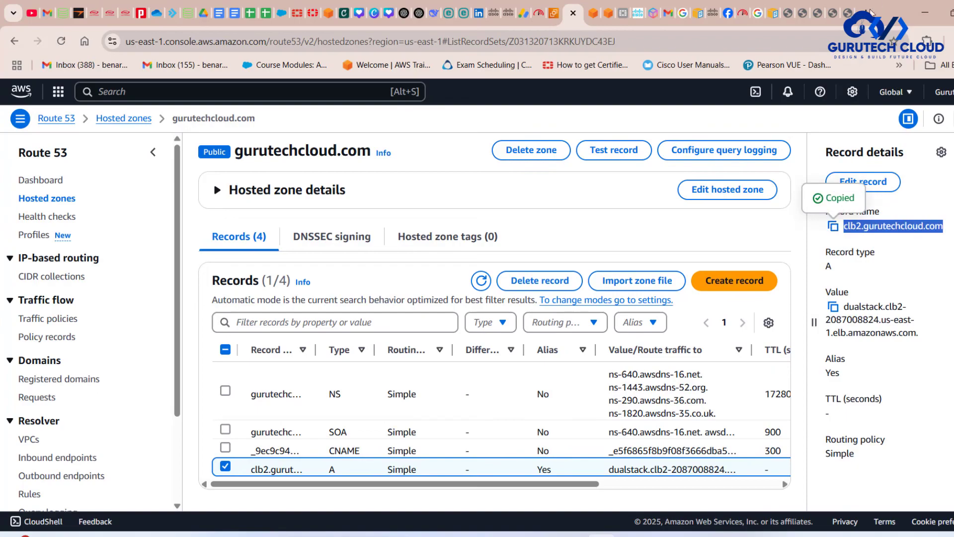
# - Test the default HTTPS listener by loading clb2.gurutechcloud.com in a new browser tab
pyautogui.click(865, 12)
pyautogui.hotkey('ctrl', 'v')
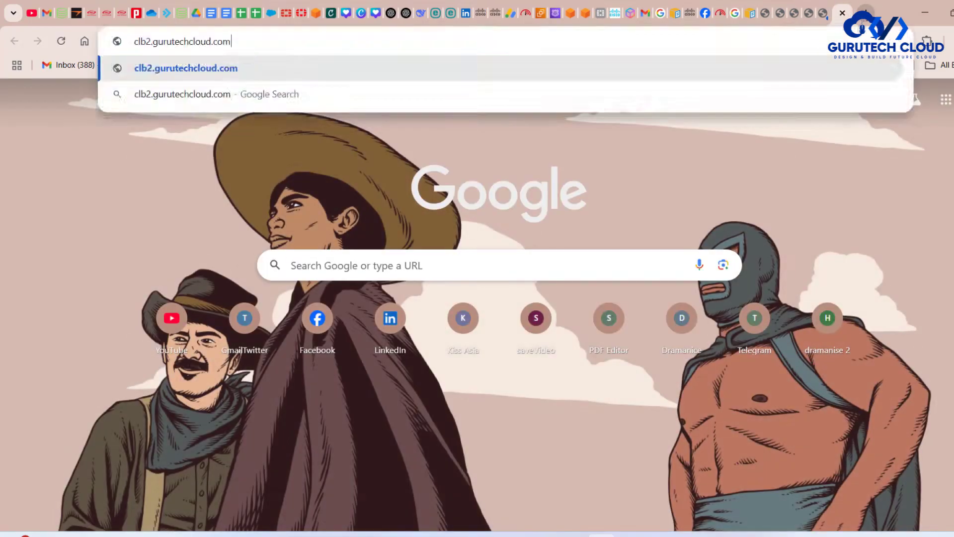
pyautogui.press('Return')
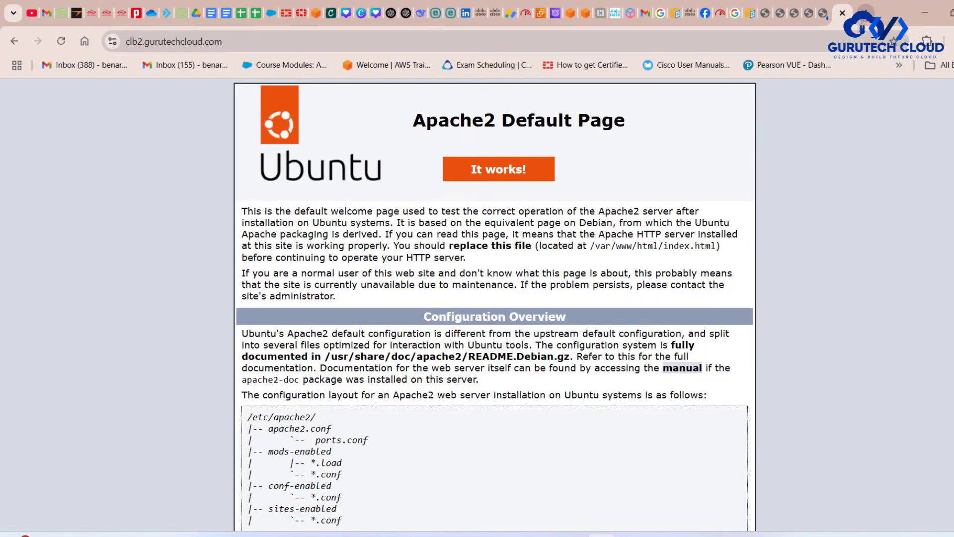
# - Inspect the connection security and the certificate's common name and fields for clb2.gurutechcloud.com, and close the certificate viewer
pyautogui.click(115, 41)
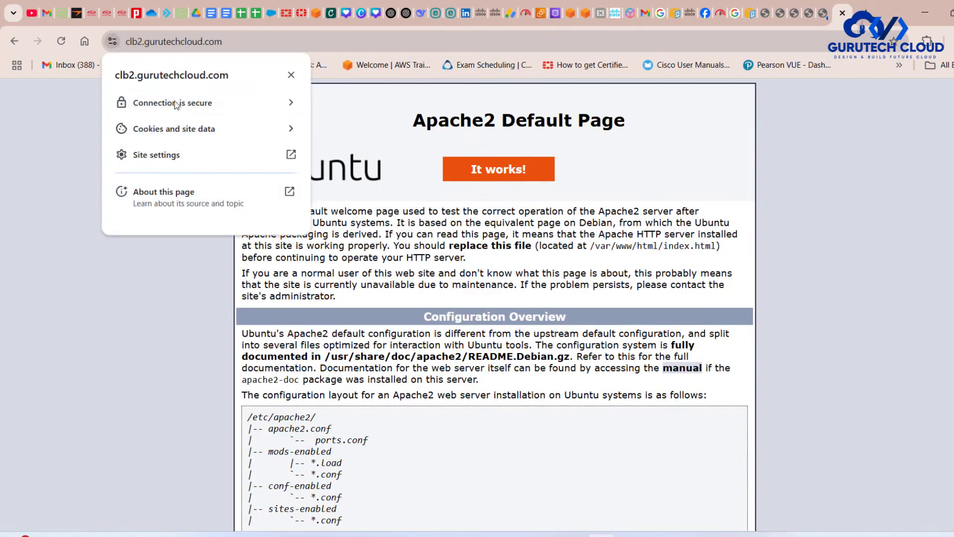
pyautogui.click(202, 110)
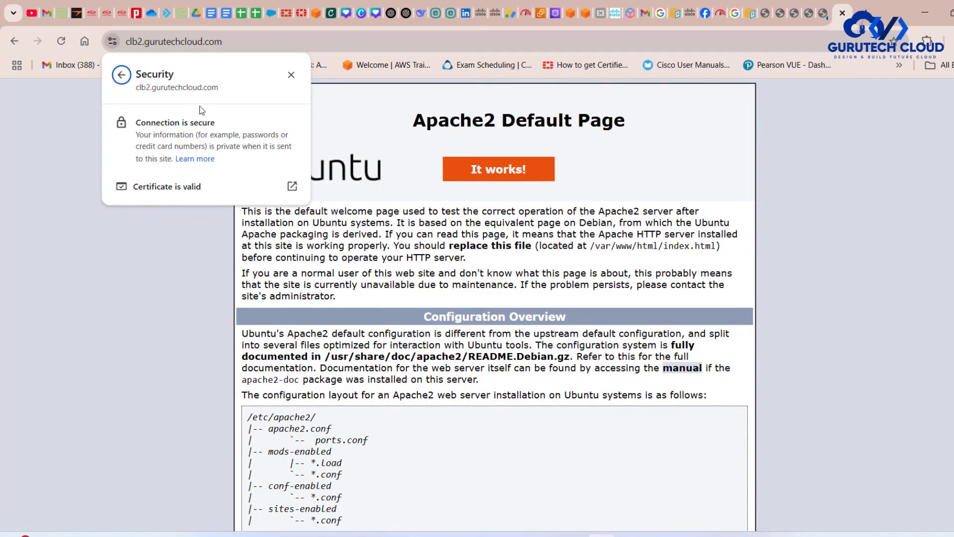
pyautogui.click(180, 186)
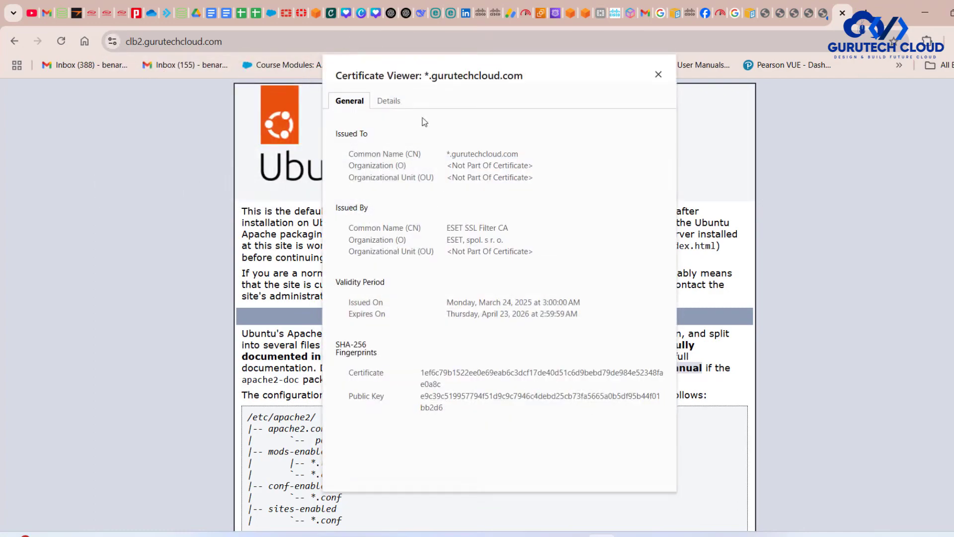
pyautogui.moveTo(526, 155); pyautogui.dragTo(447, 158)
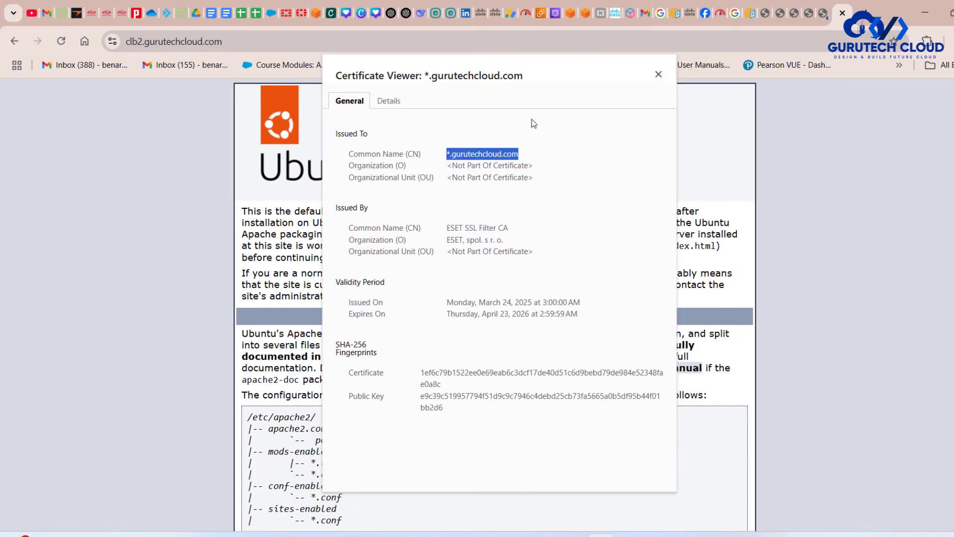
pyautogui.click(389, 102)
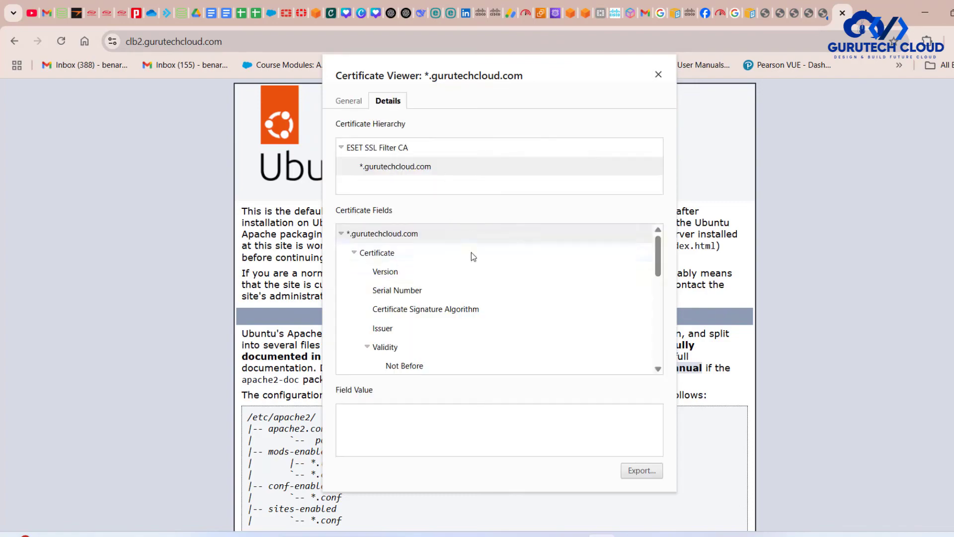
pyautogui.scroll(-5, 489, 269)
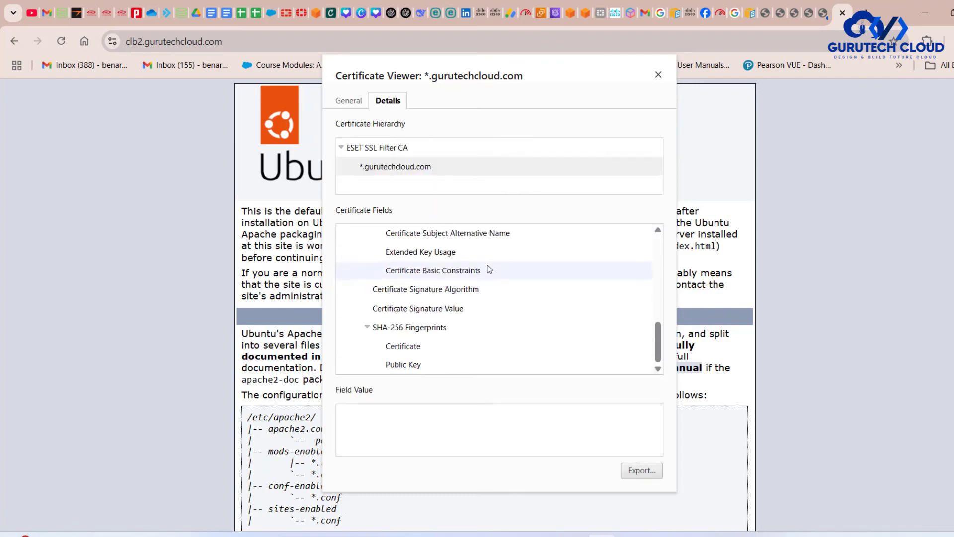
pyautogui.press('Escape')
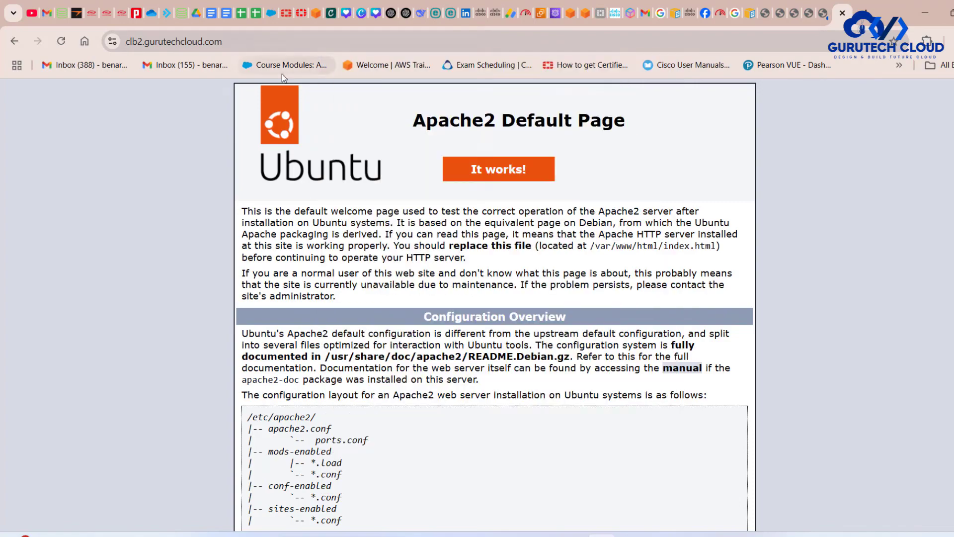
pyautogui.click(265, 48)
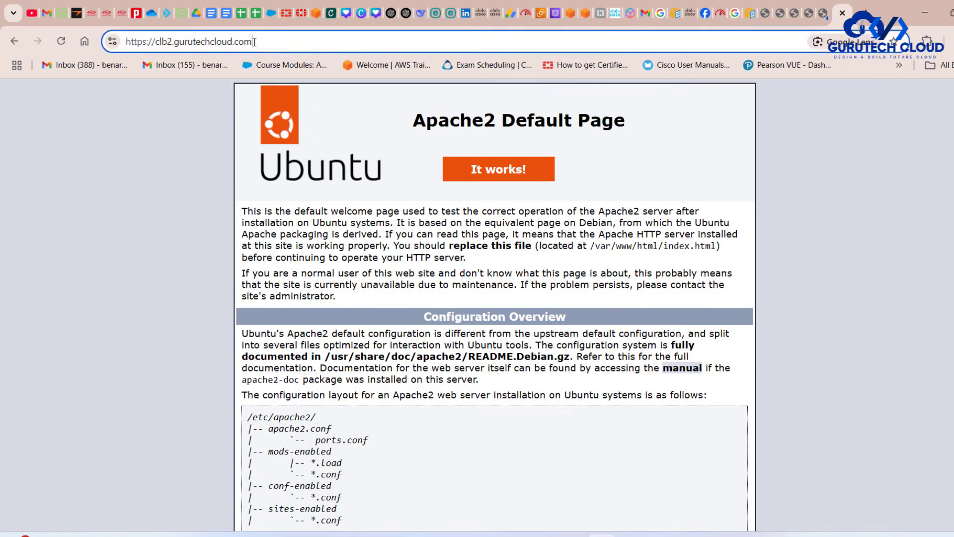
pyautogui.write(':8443')
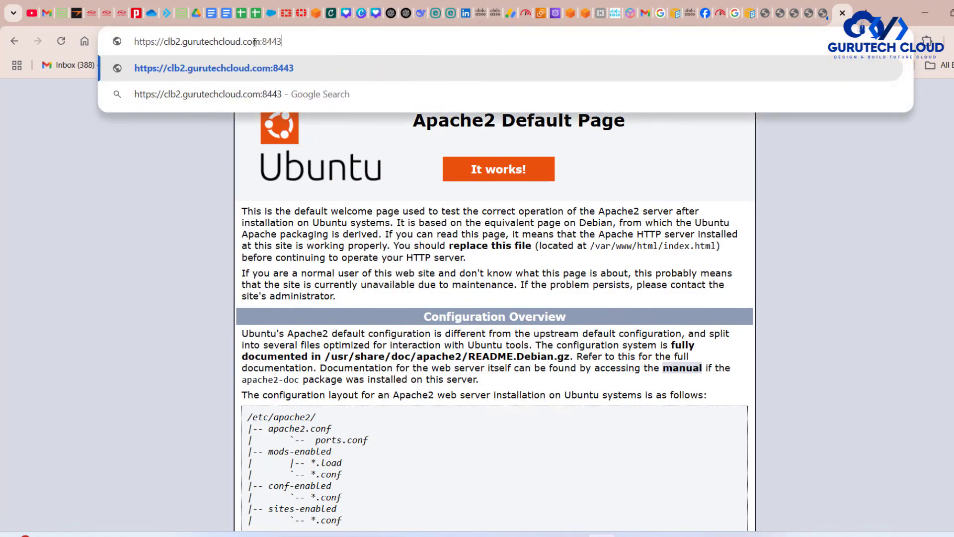
pyautogui.write('/')
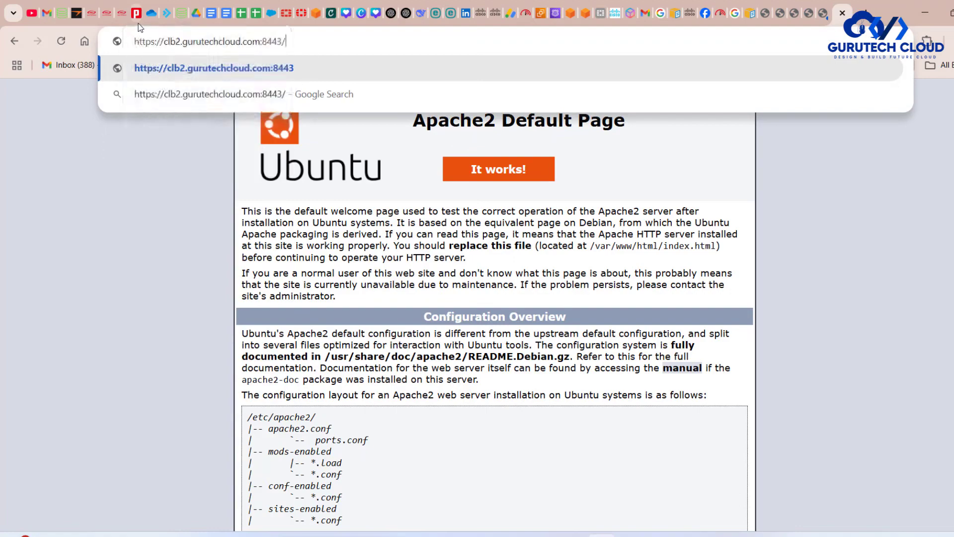
pyautogui.press('Return')
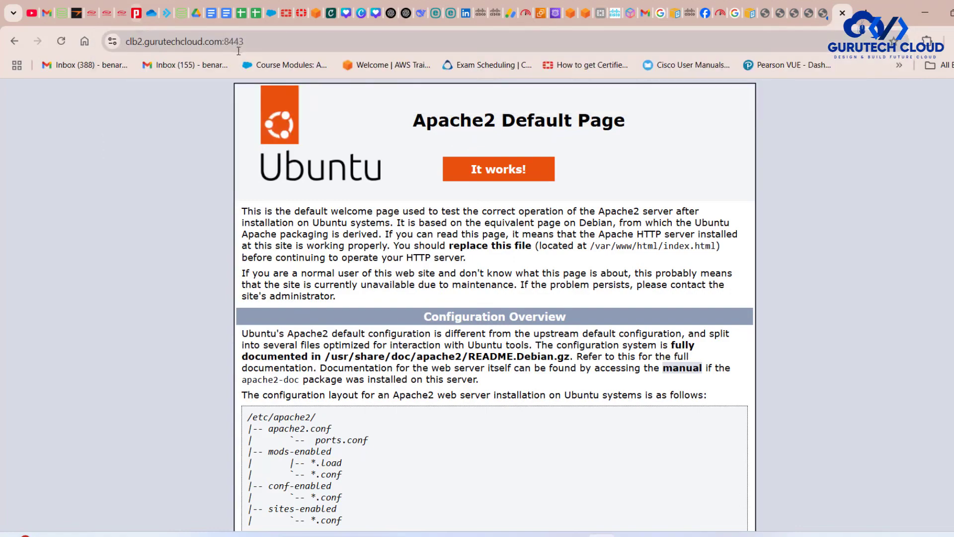
# - Load the clb2.gurutechcloud.com:8443 address in a new Incognito window and examine the domain in its address
pyautogui.click(221, 42)
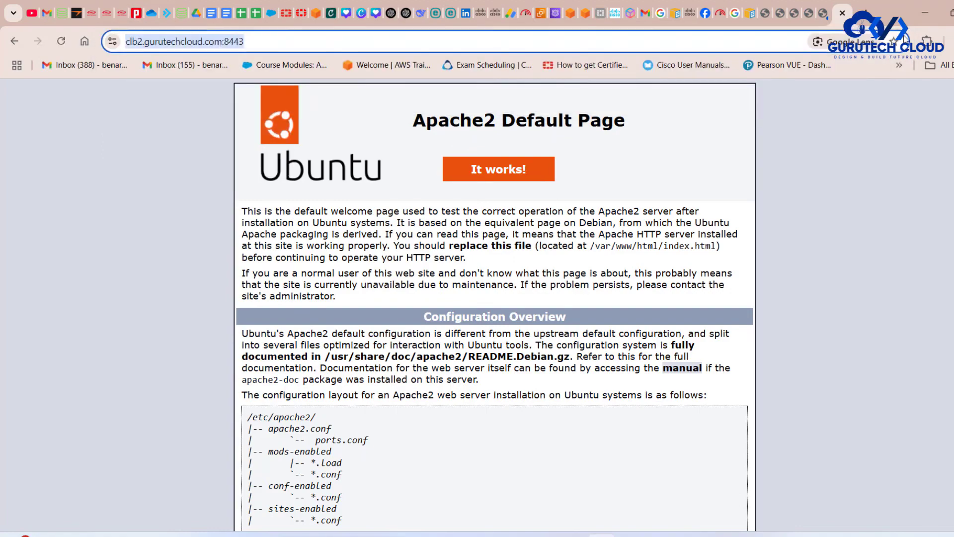
pyautogui.click(945, 41)
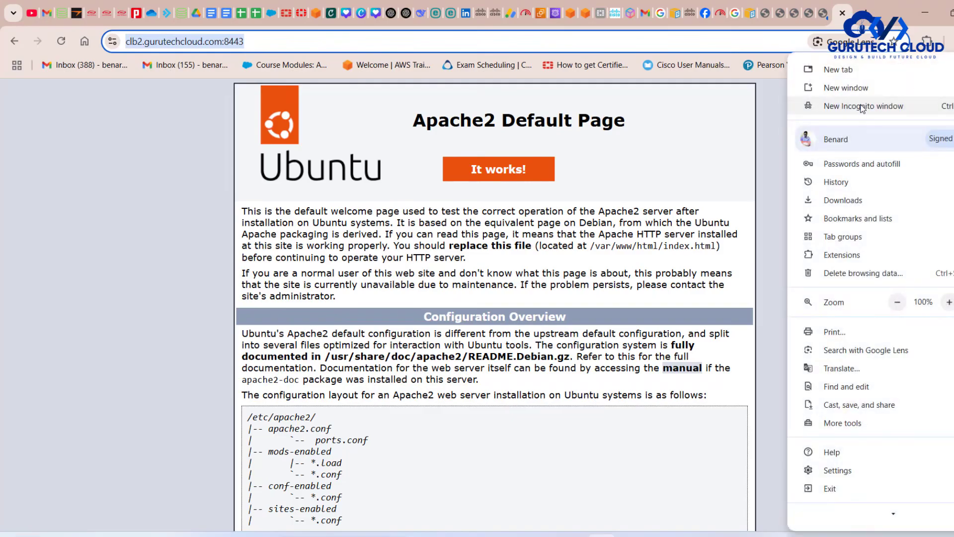
pyautogui.click(863, 104)
pyautogui.hotkey('ctrl', 'v')
pyautogui.press('Return')
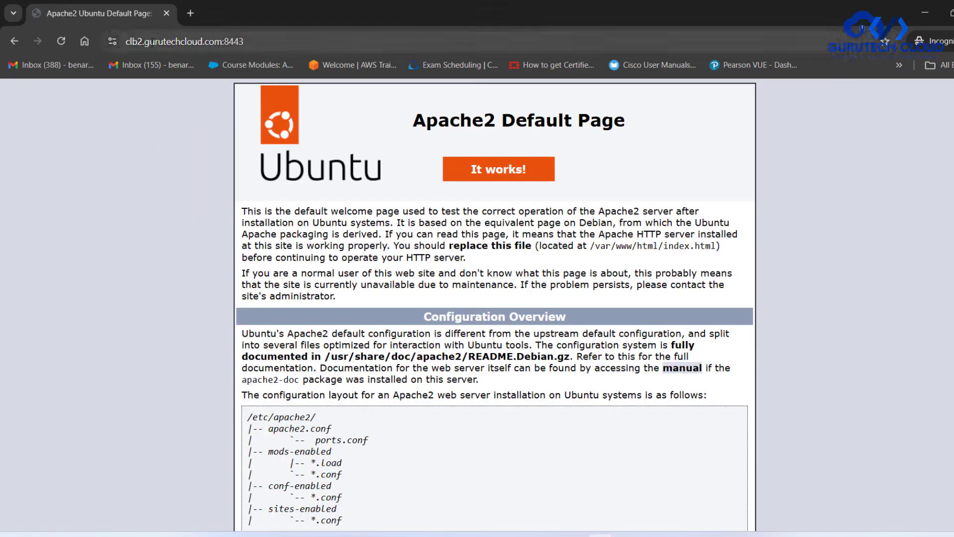
pyautogui.doubleClick(153, 42)
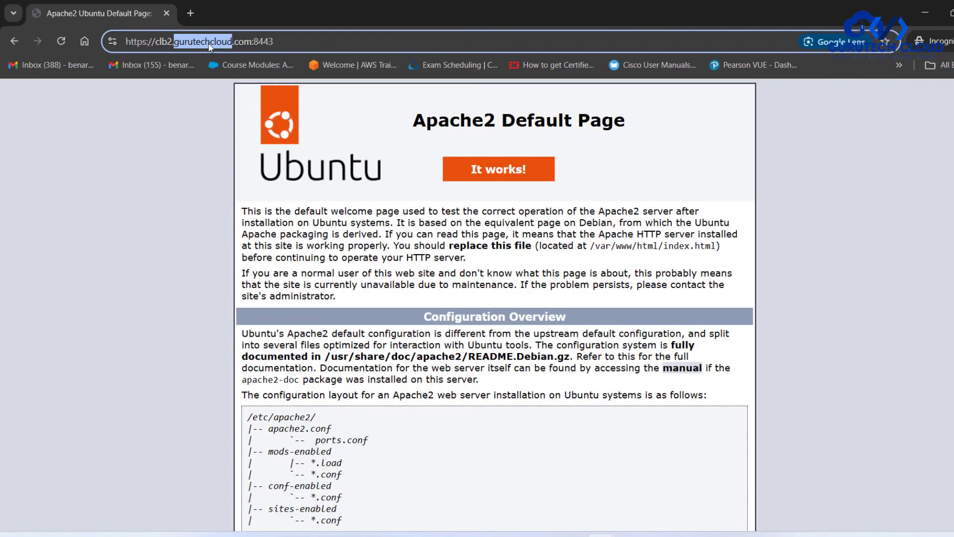
# - Leave the Incognito window and switch to the clb.drawio architecture diagram in draw.io
pyautogui.click(919, 8)
pyautogui.moveTo(658, 535)
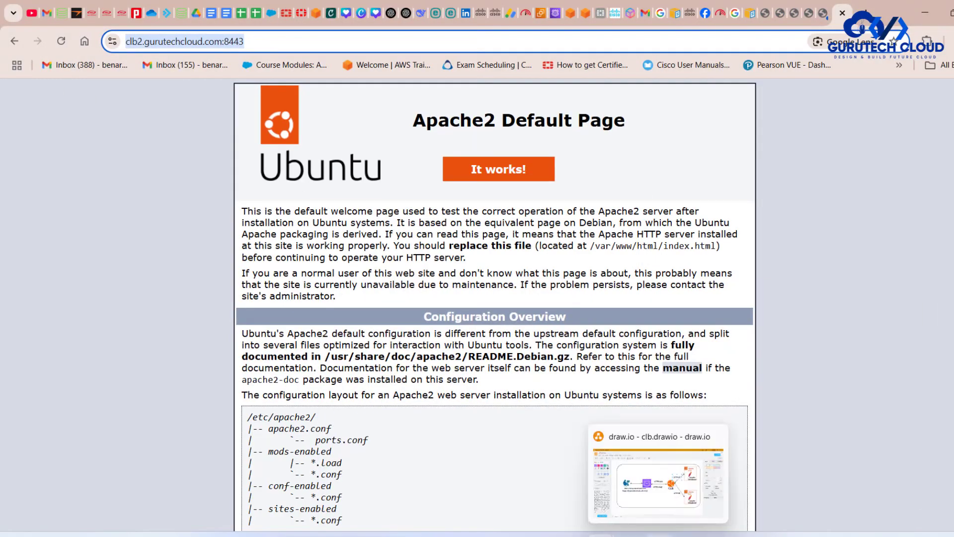
pyautogui.click(661, 535)
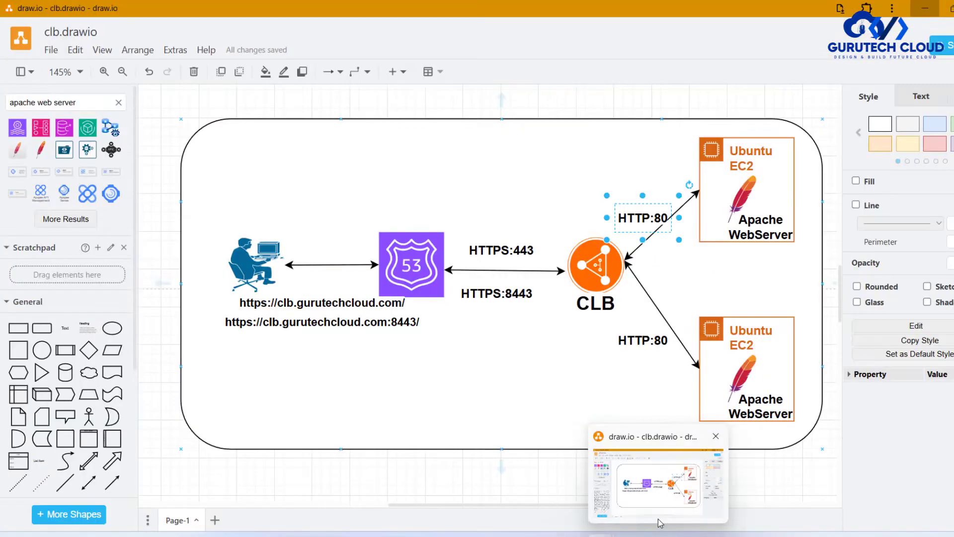